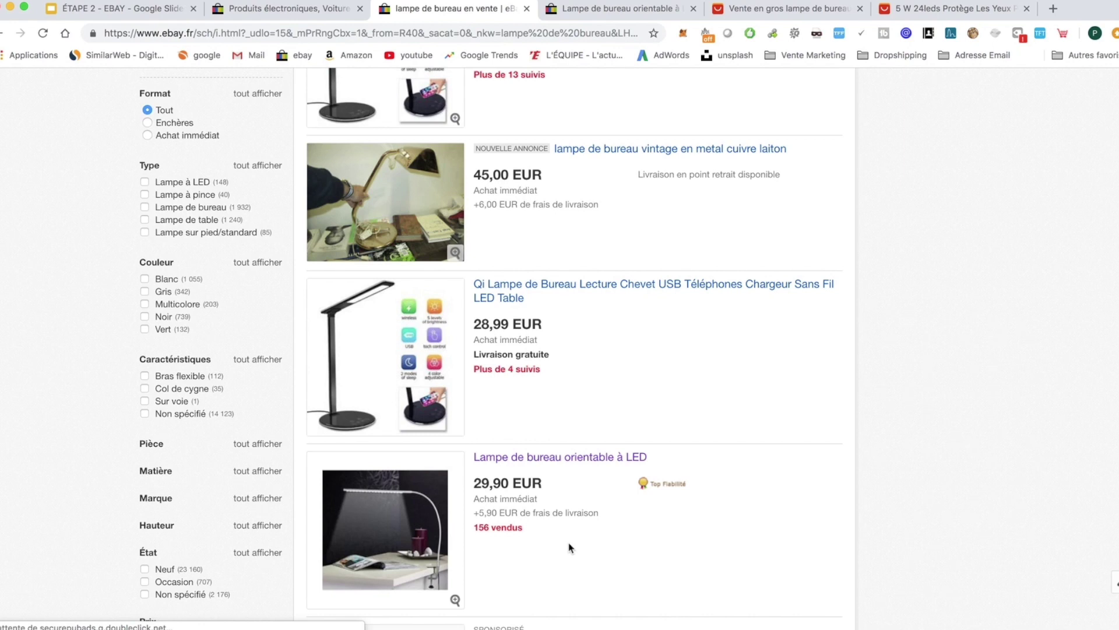
- Open the "Lampe de bureau orientable à LED" eBay listing and examine its price, units sold, shipping cost and delivery time
scroll(548, 548, "down", 1)
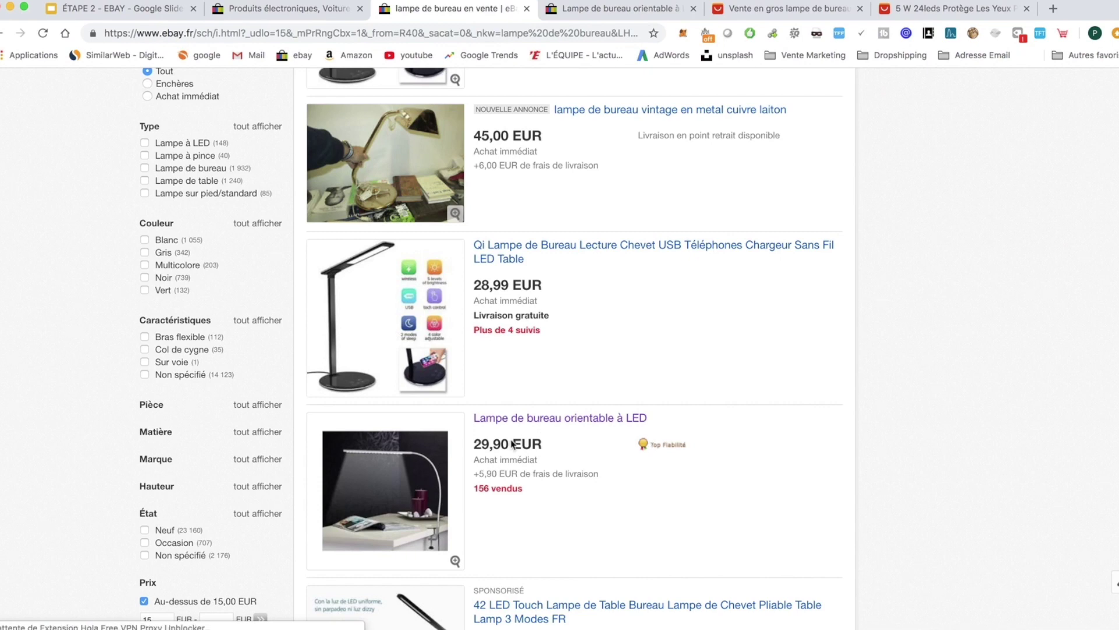
left_click(631, 17)
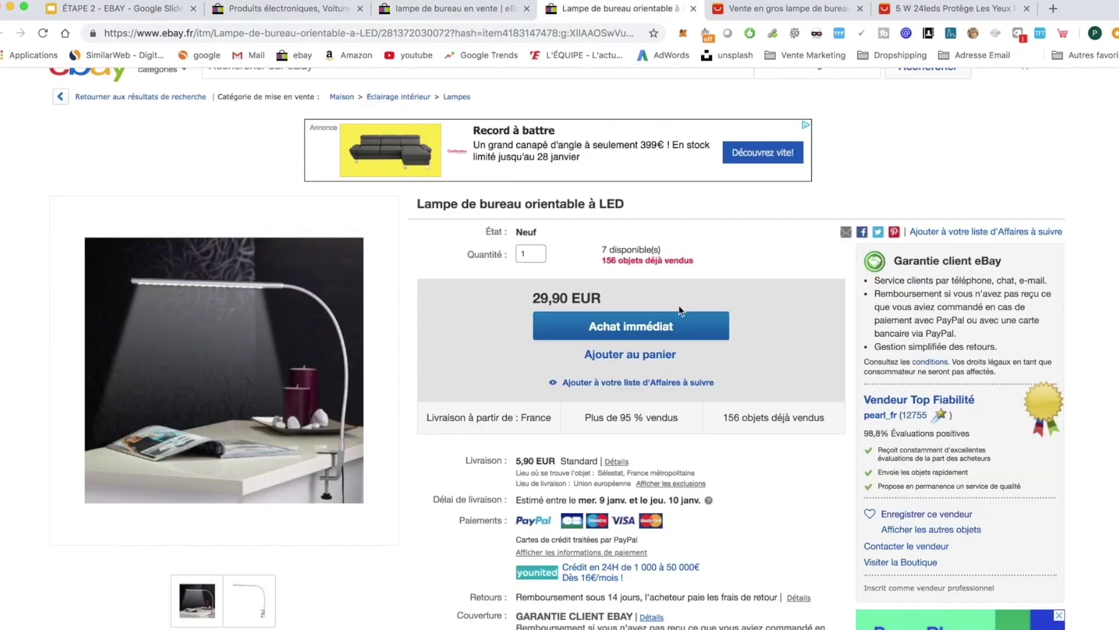
scroll(670, 501, "down", 1)
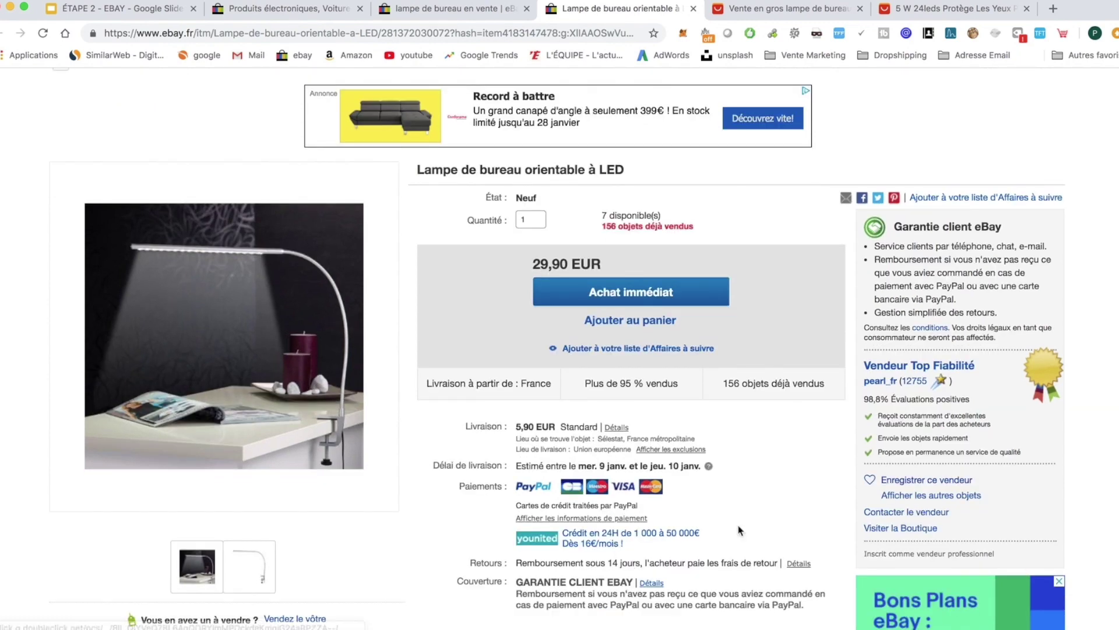
scroll(738, 528, "up", 1)
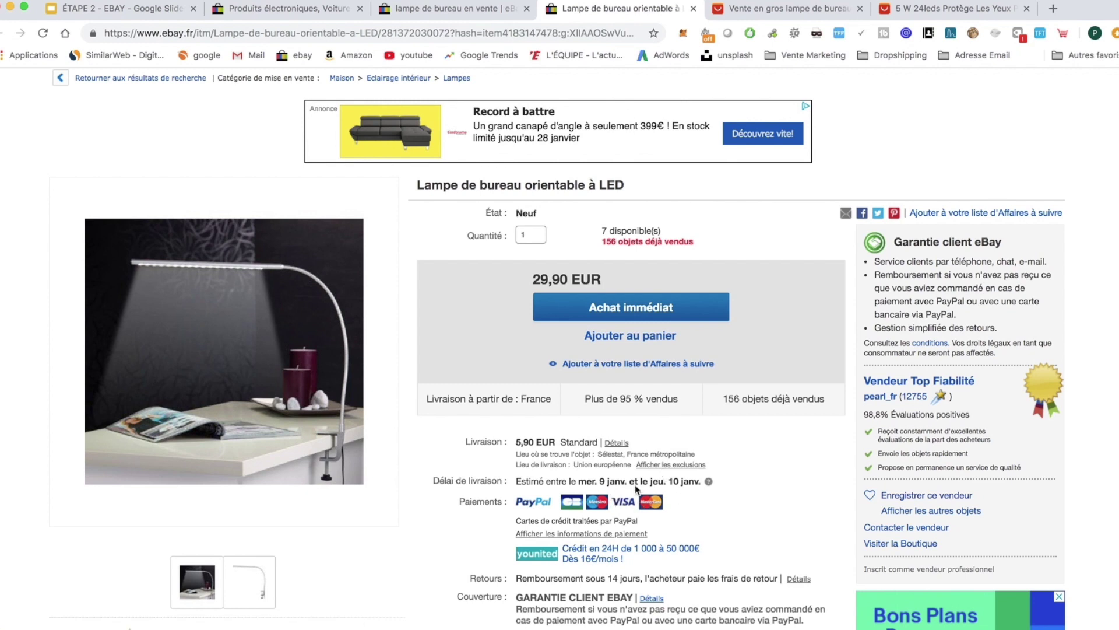
scroll(724, 497, "up", 3)
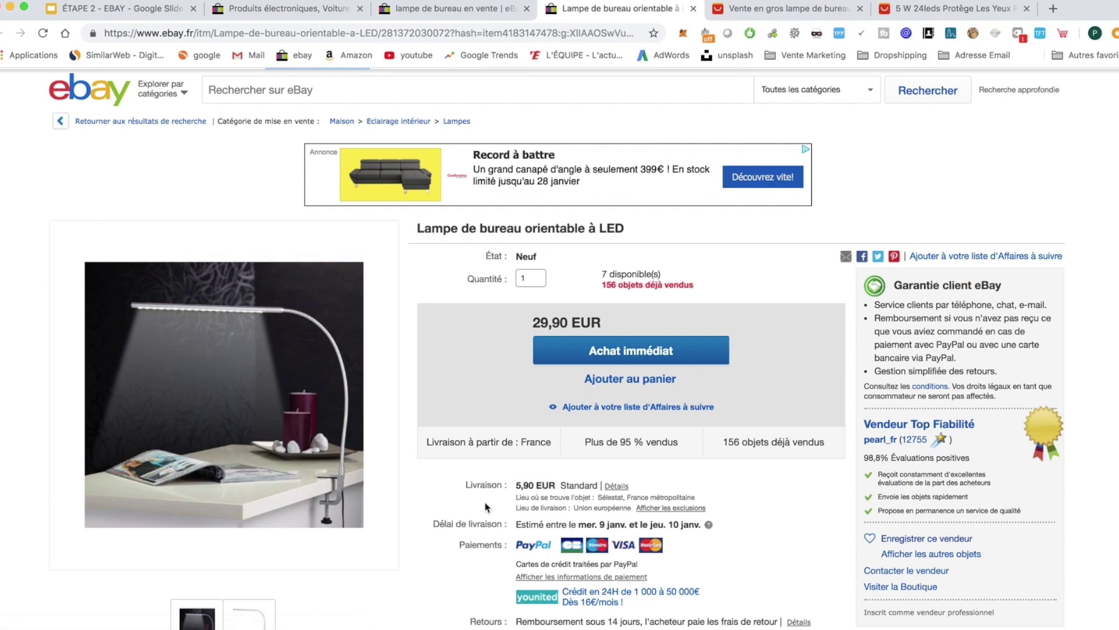
scroll(485, 506, "down", 2)
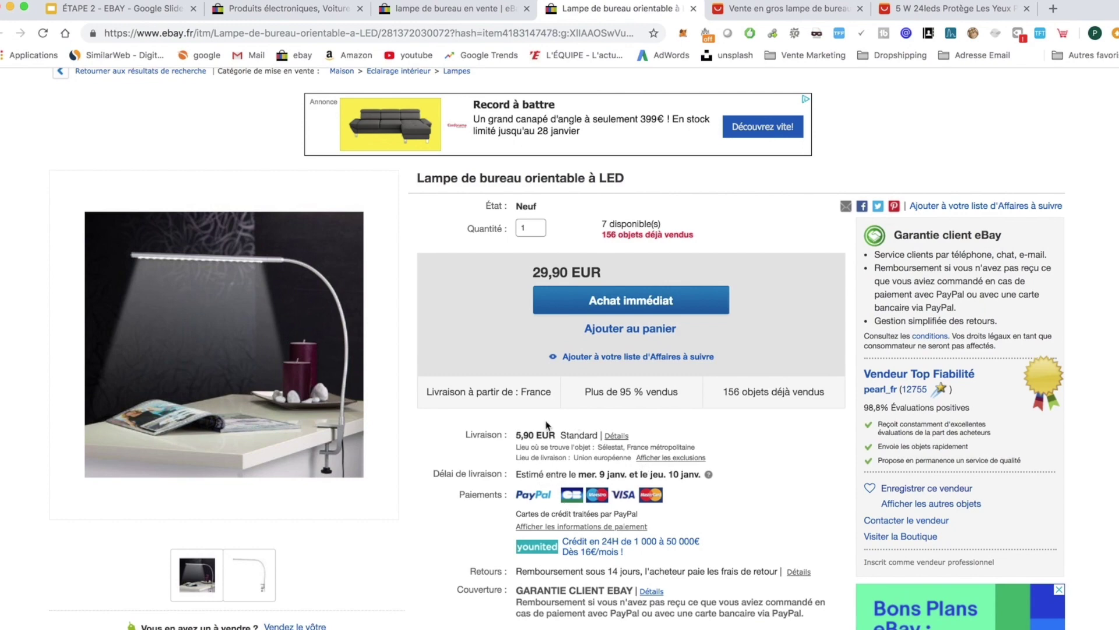
scroll(521, 535, "down", 2)
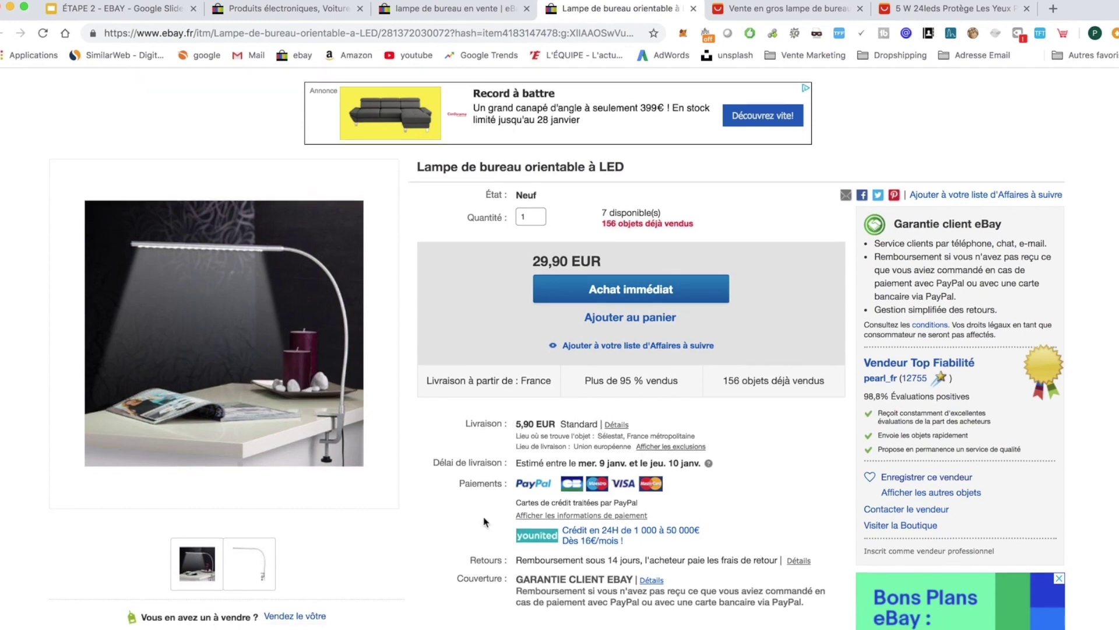
- Read through the eBay lamp listing's item specifics, description, delivery options, guarantees and return terms
scroll(507, 548, "down", 15)
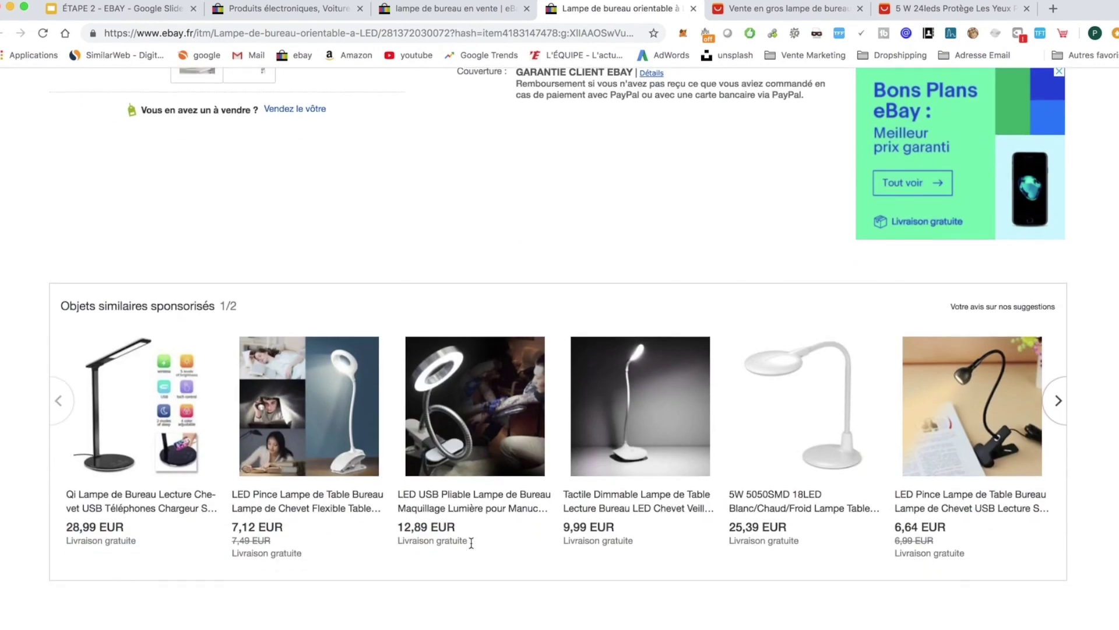
scroll(475, 492, "down", 3)
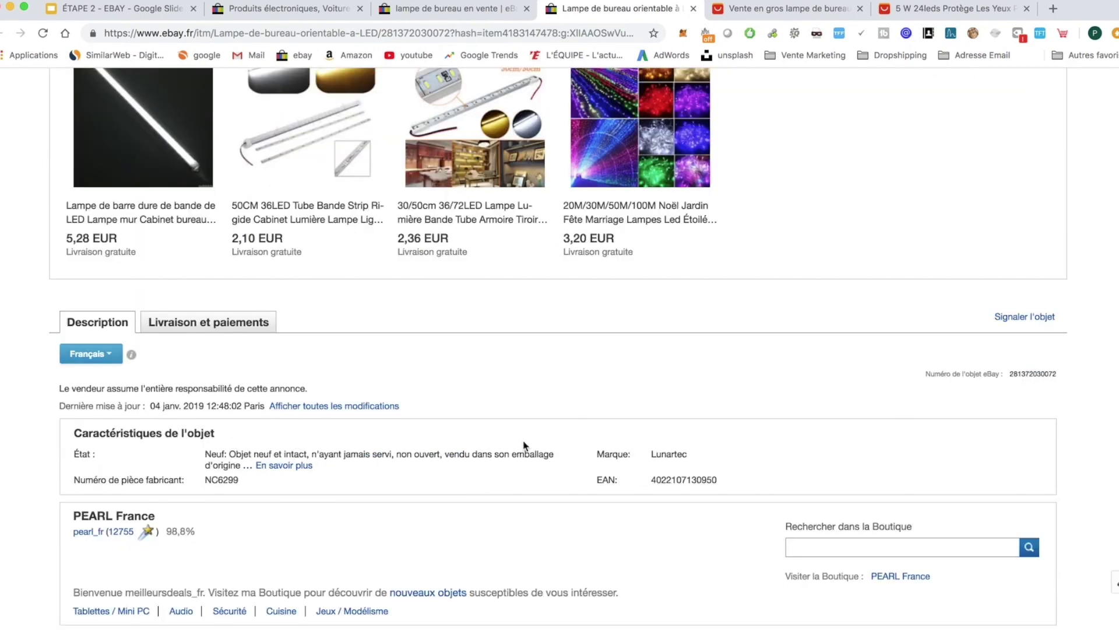
scroll(651, 477, "down", 1)
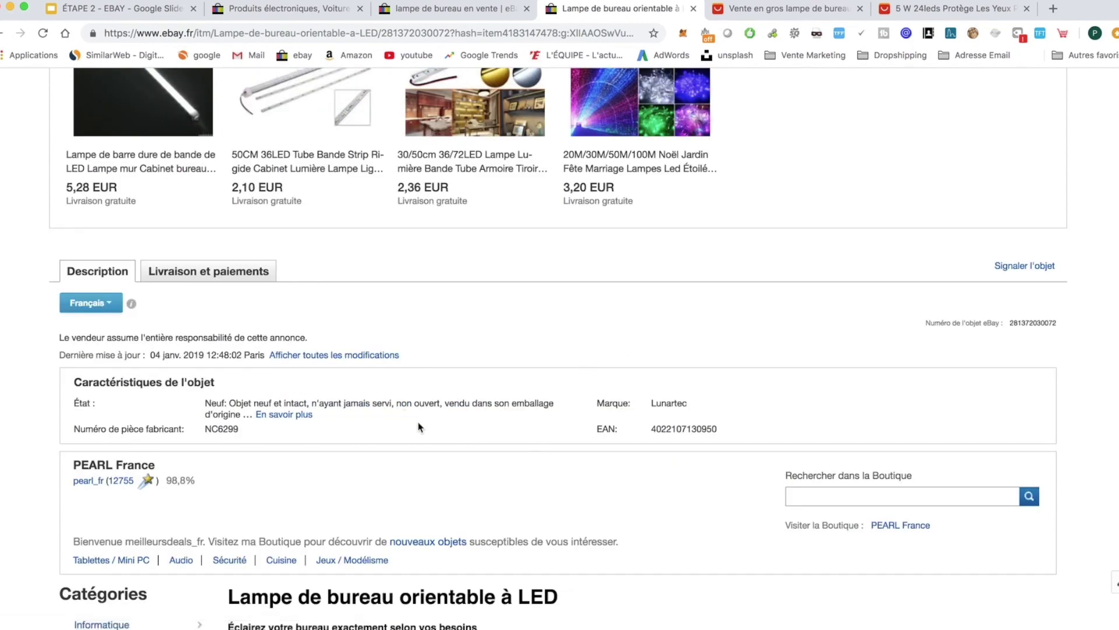
scroll(568, 483, "down", 5)
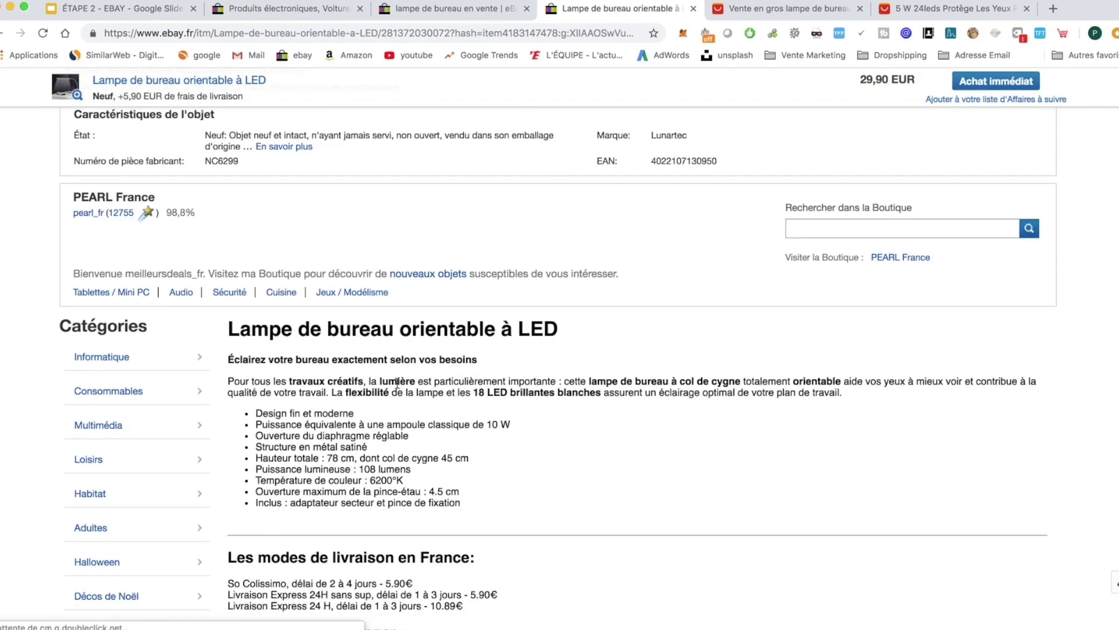
scroll(396, 372, "down", 3)
scroll(396, 372, "down", 3)
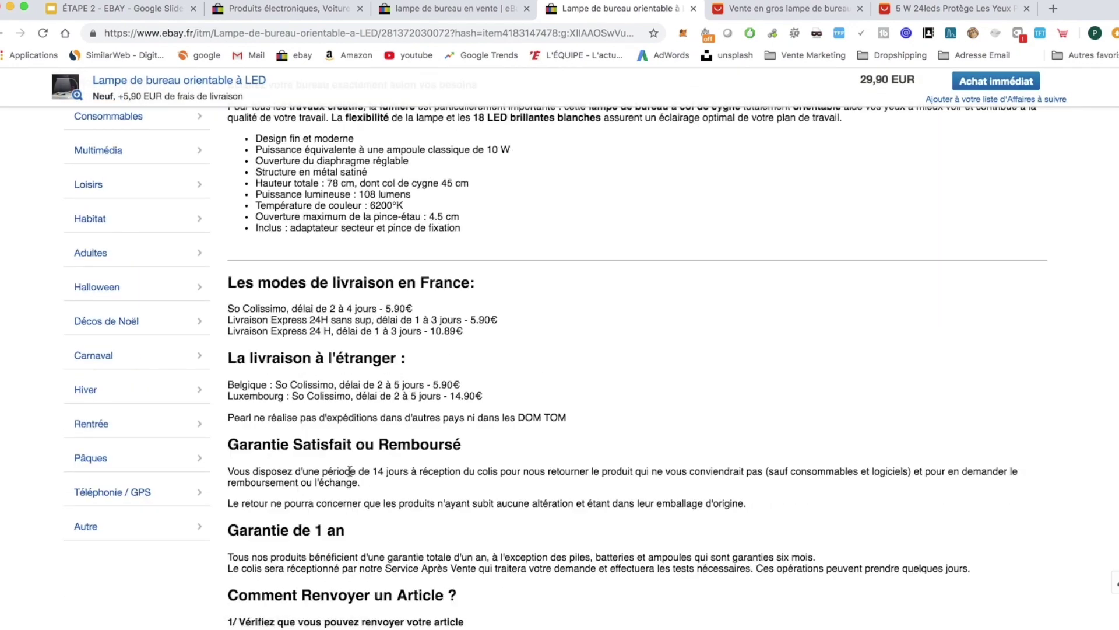
scroll(407, 488, "down", 3)
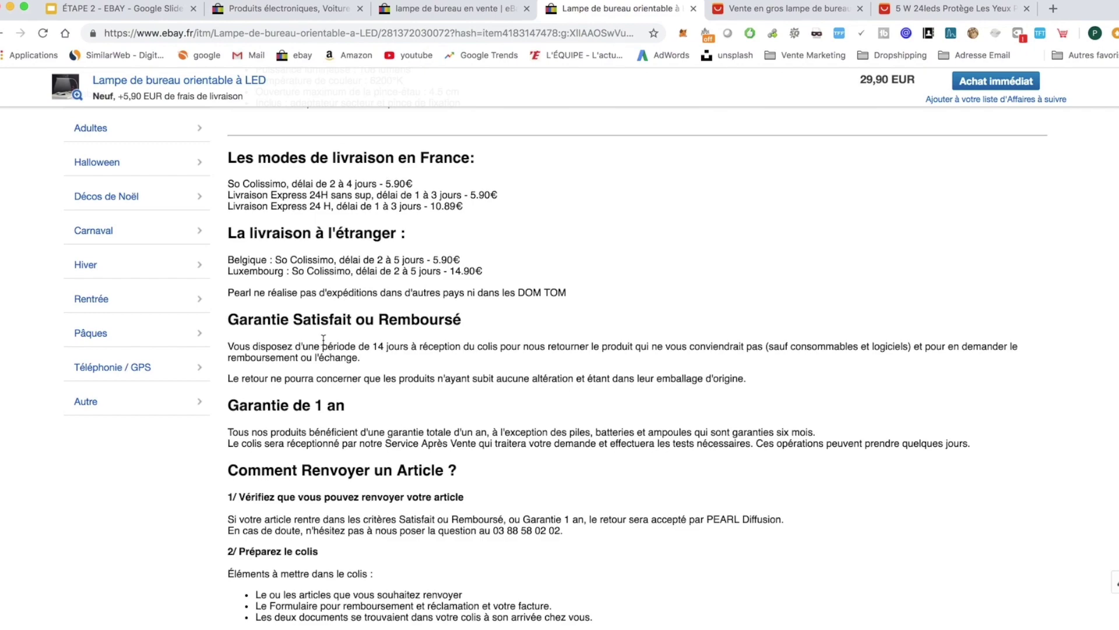
scroll(334, 412, "down", 3)
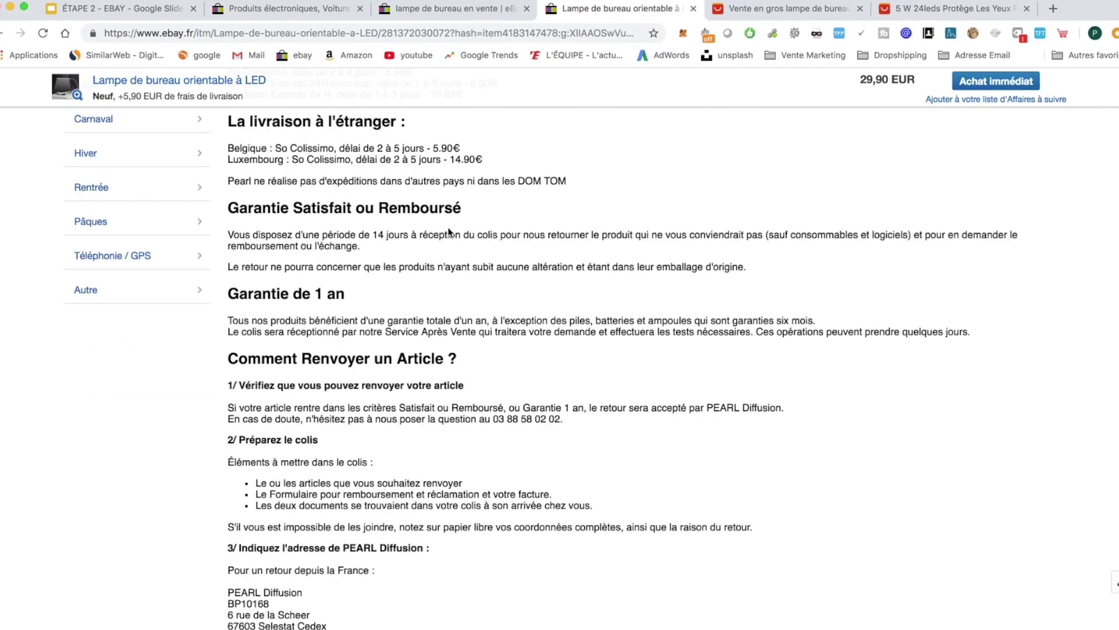
scroll(450, 232, "down", 7)
scroll(461, 233, "up", 20)
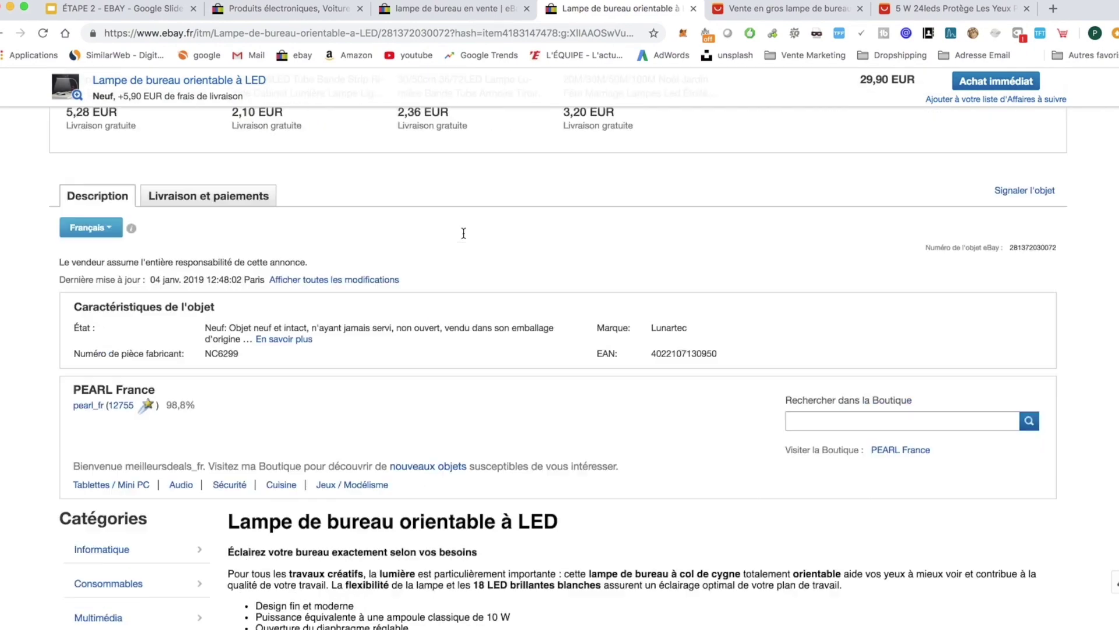
scroll(463, 233, "up", 20)
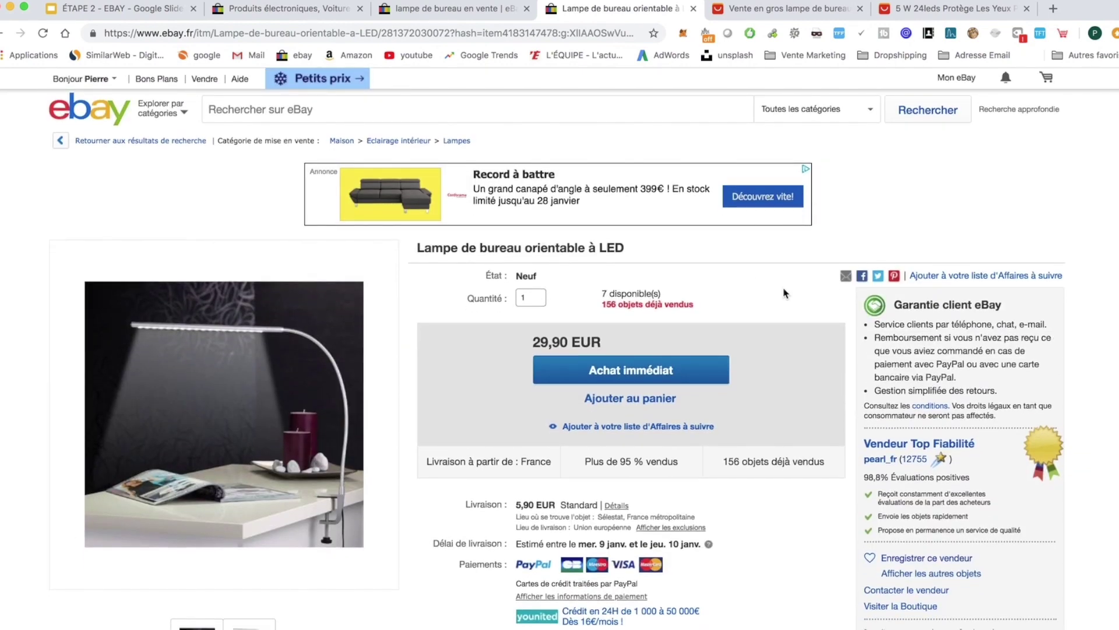
- Switch to the AliExpress results for "lampe de bureau" and compare the lamps' designs, prices and order counts
left_click(799, 14)
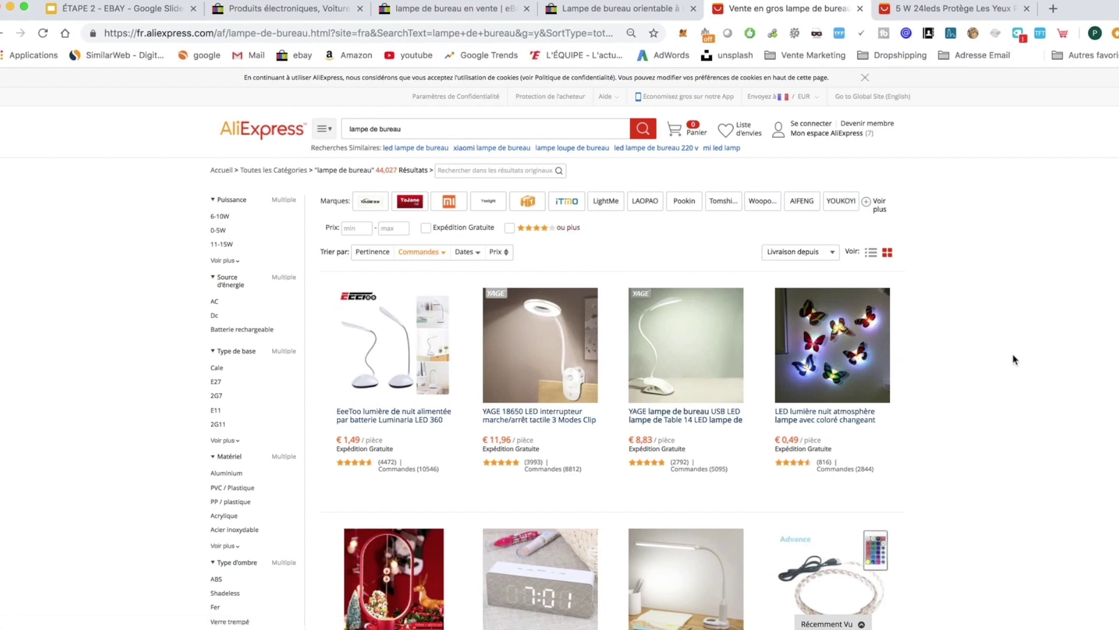
scroll(1014, 359, "down", 5)
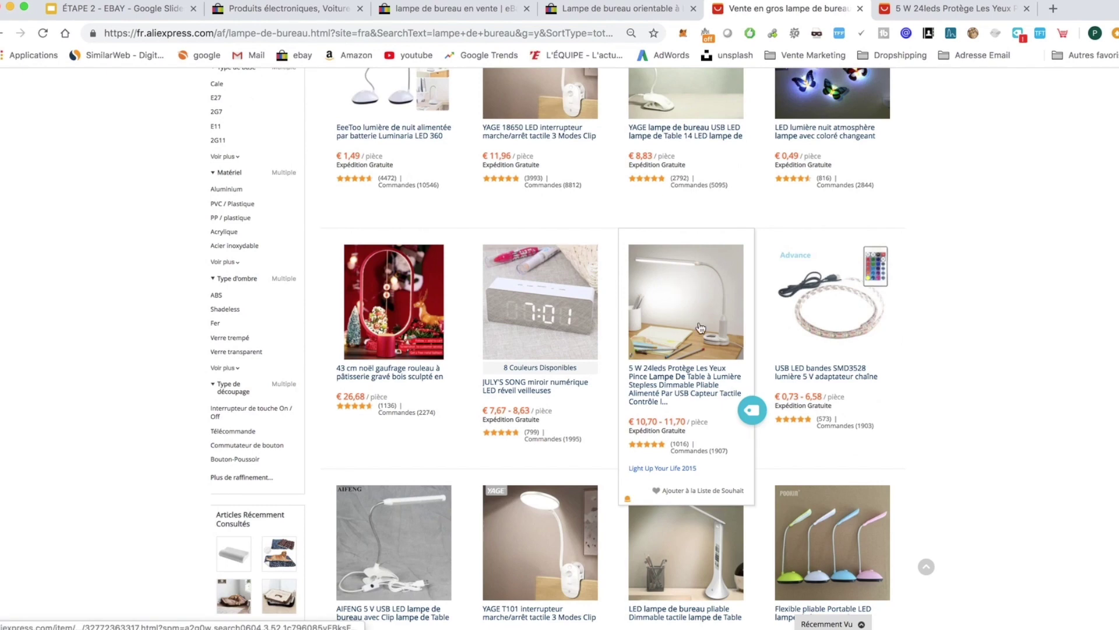
scroll(968, 367, "up", 3)
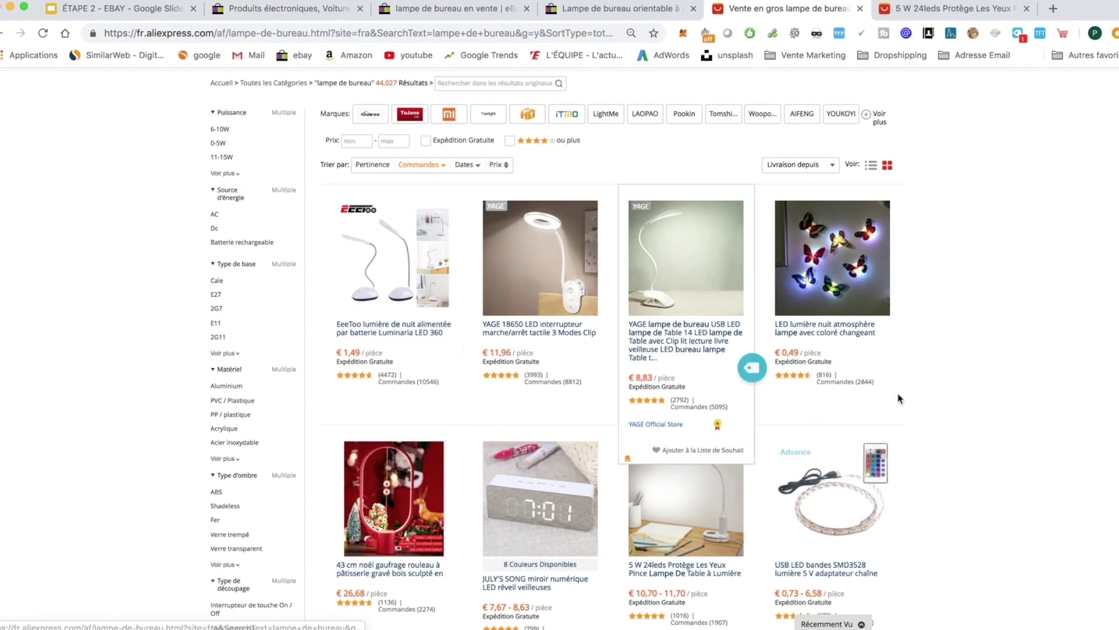
scroll(981, 413, "down", 2)
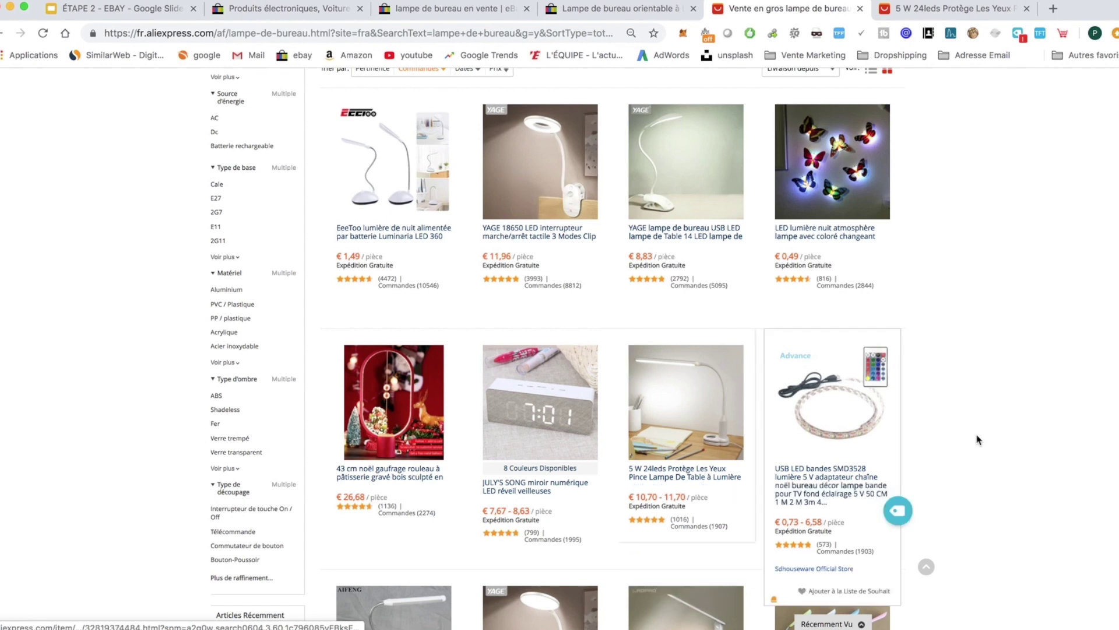
scroll(978, 438, "down", 1)
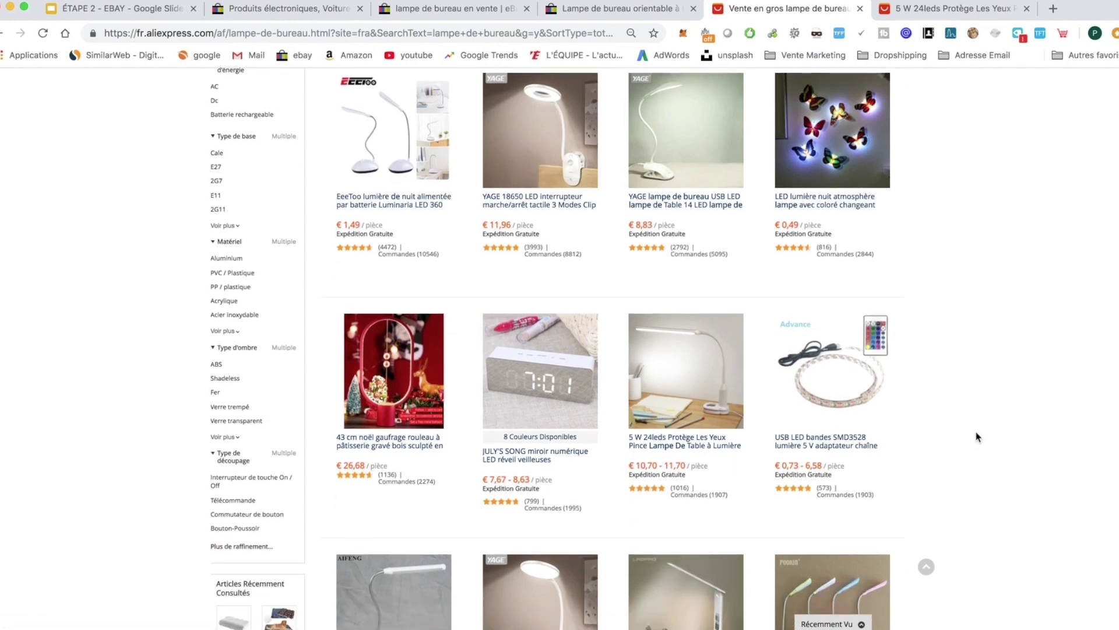
scroll(977, 437, "down", 2)
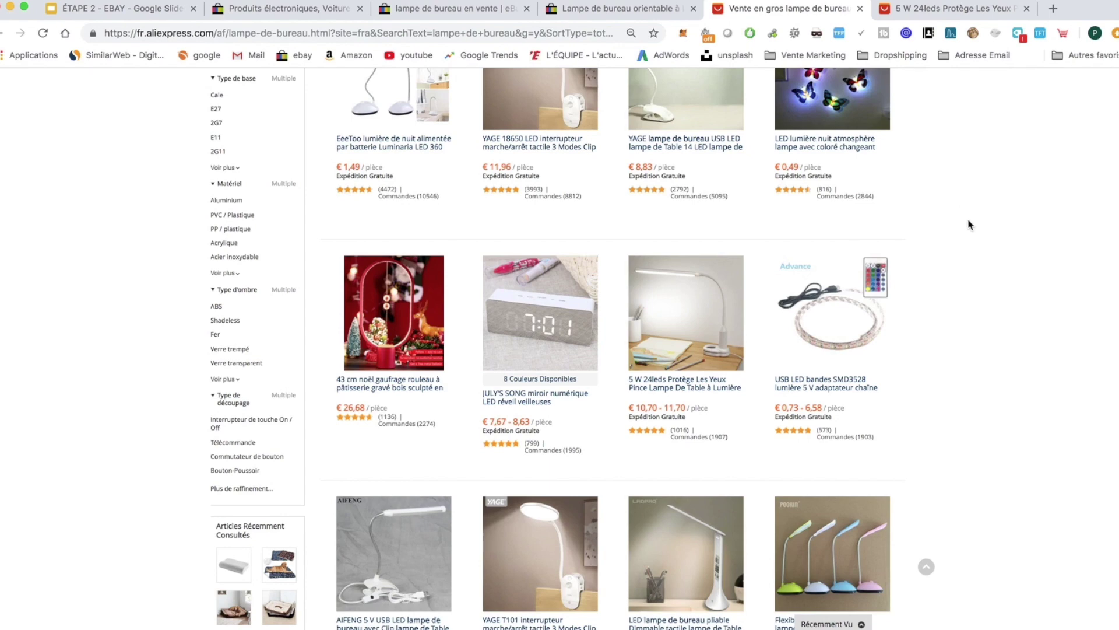
- Switch to the AliExpress page of the 5 W 24leds clamp lamp and check its available shipping methods to France
left_click(978, 18)
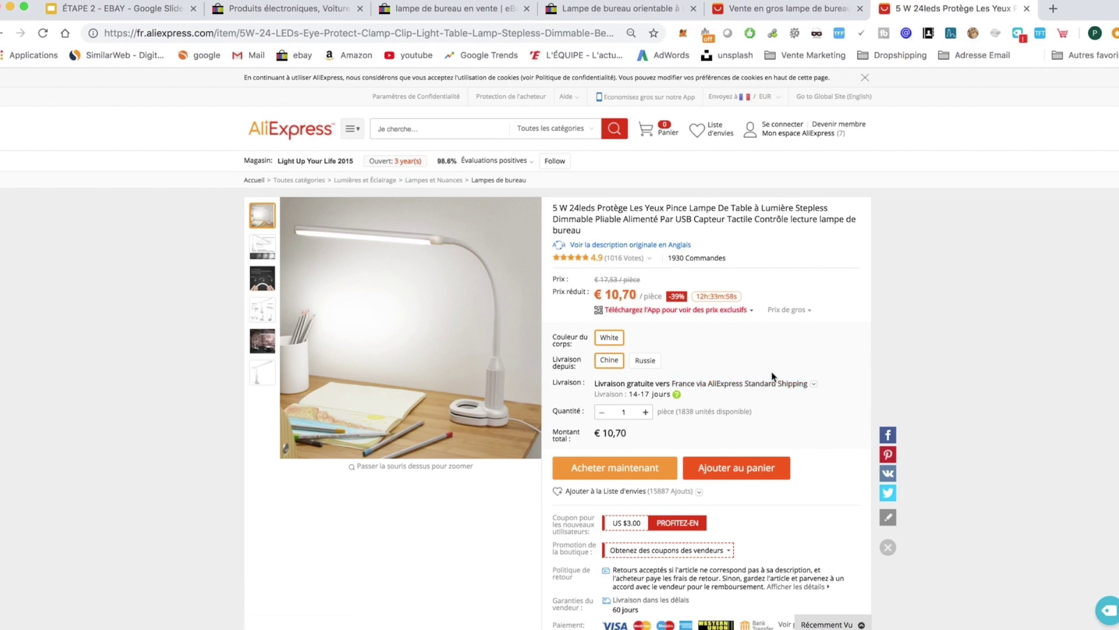
left_click(754, 386)
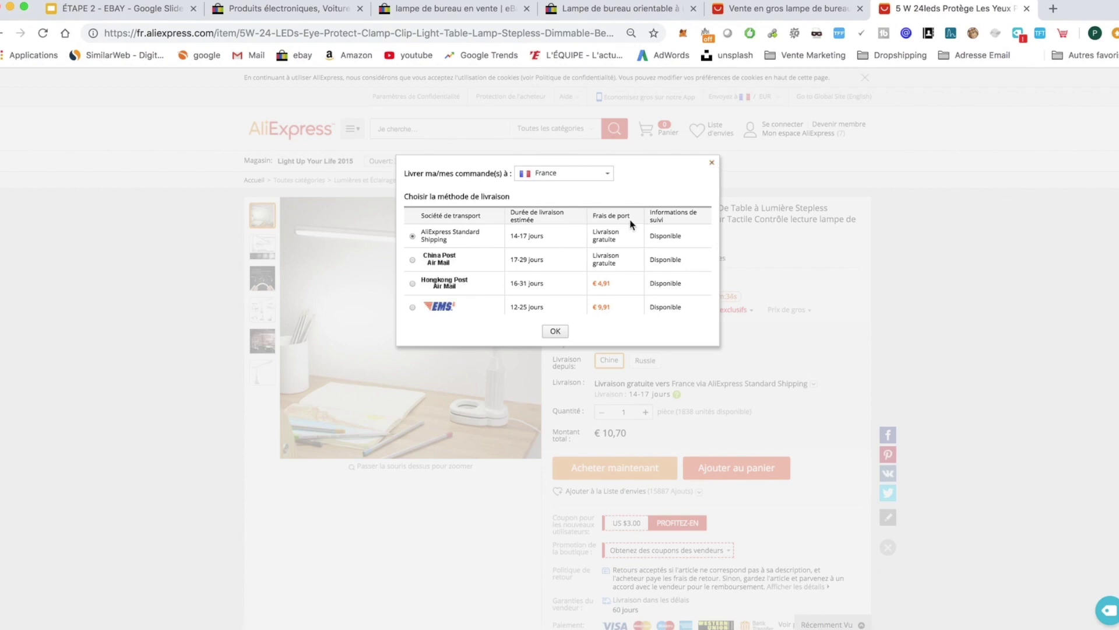
left_click(711, 163)
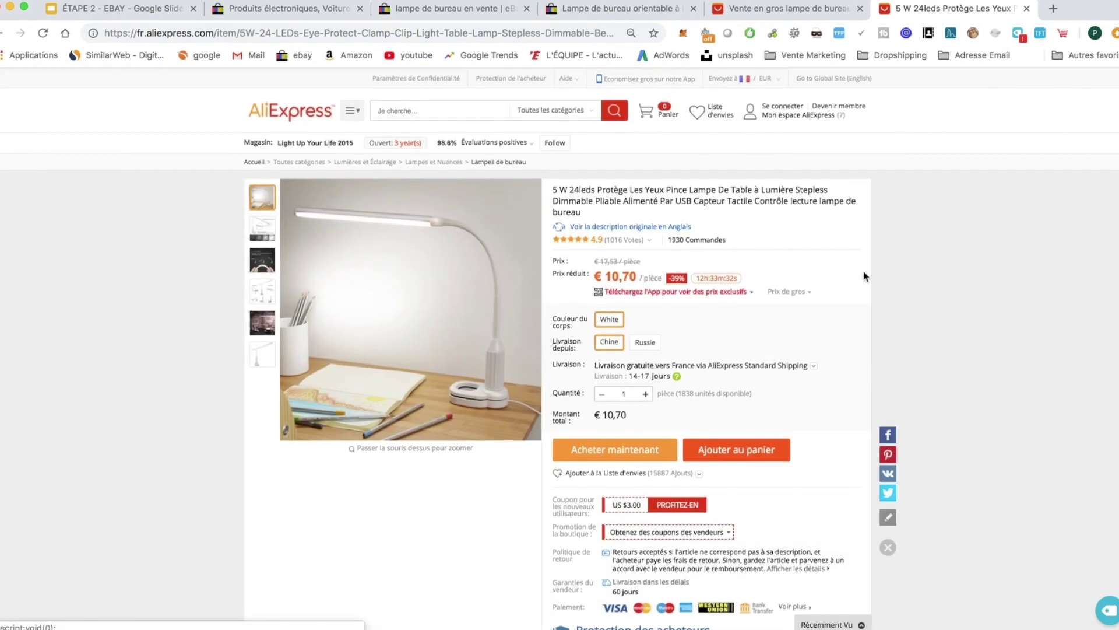
- Display the customer reviews of the 5 W 24leds lamp and limit them to reviews from France
scroll(864, 276, "down", 1)
scroll(839, 277, "down", 4)
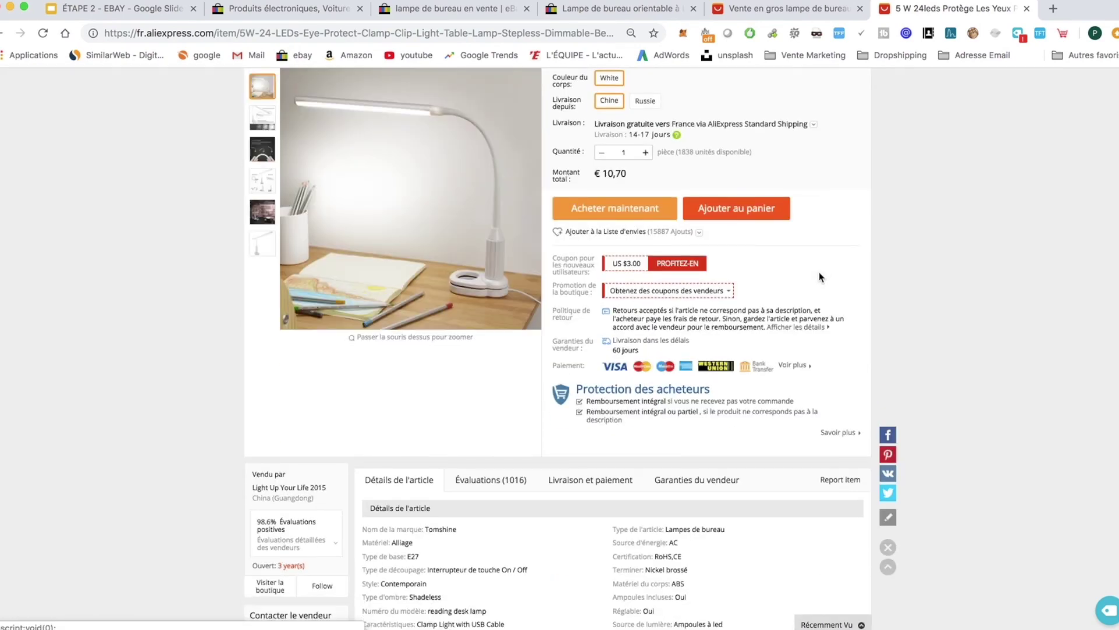
scroll(820, 277, "down", 4)
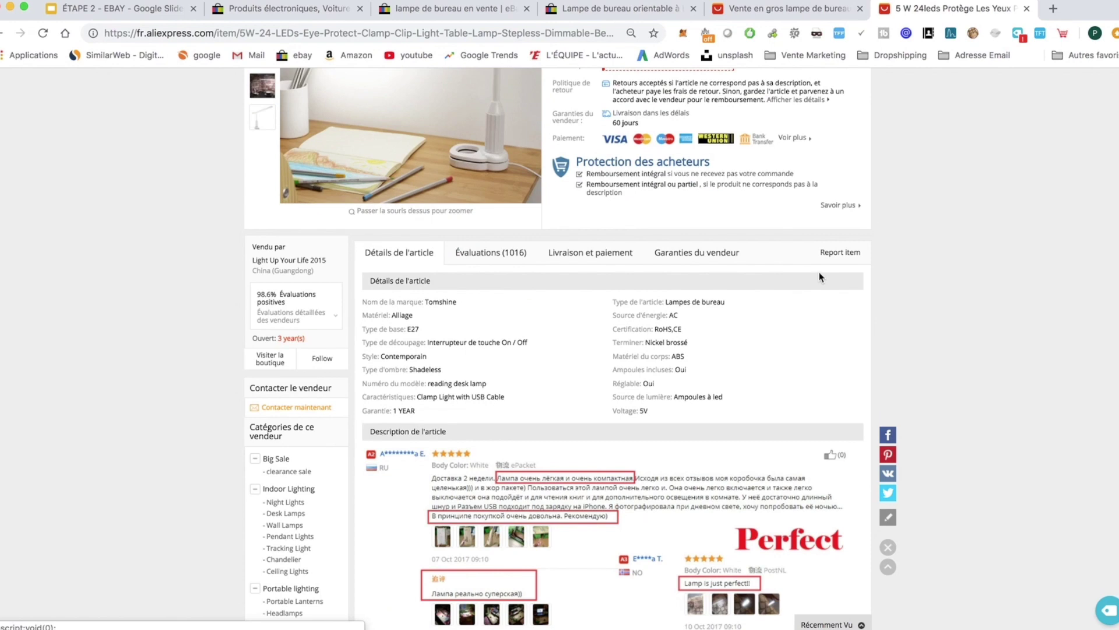
left_click(493, 253)
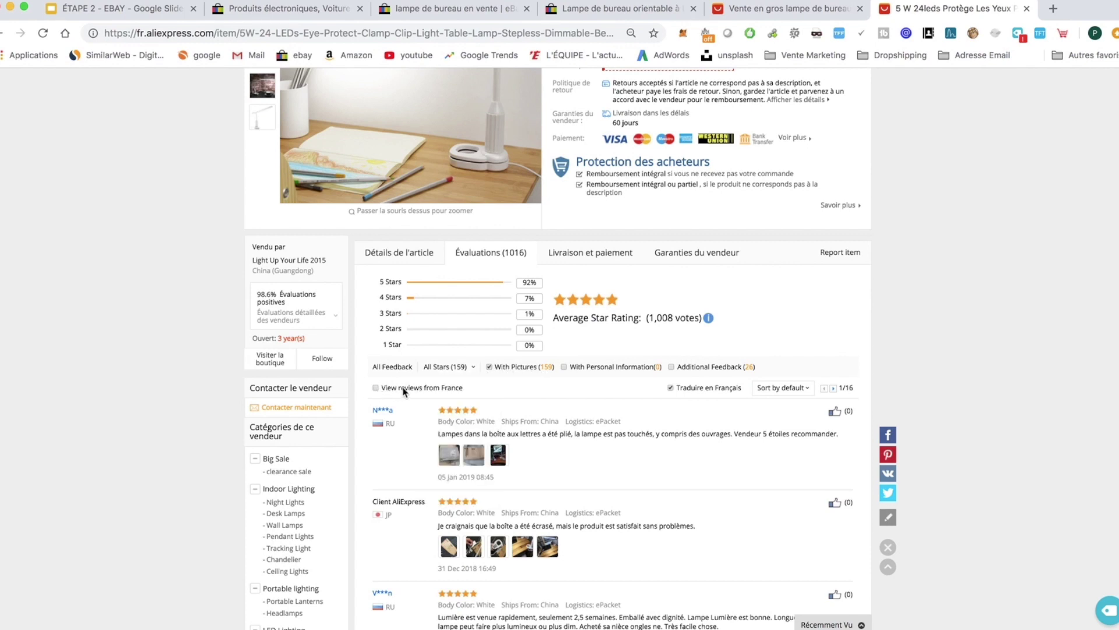
left_click(376, 388)
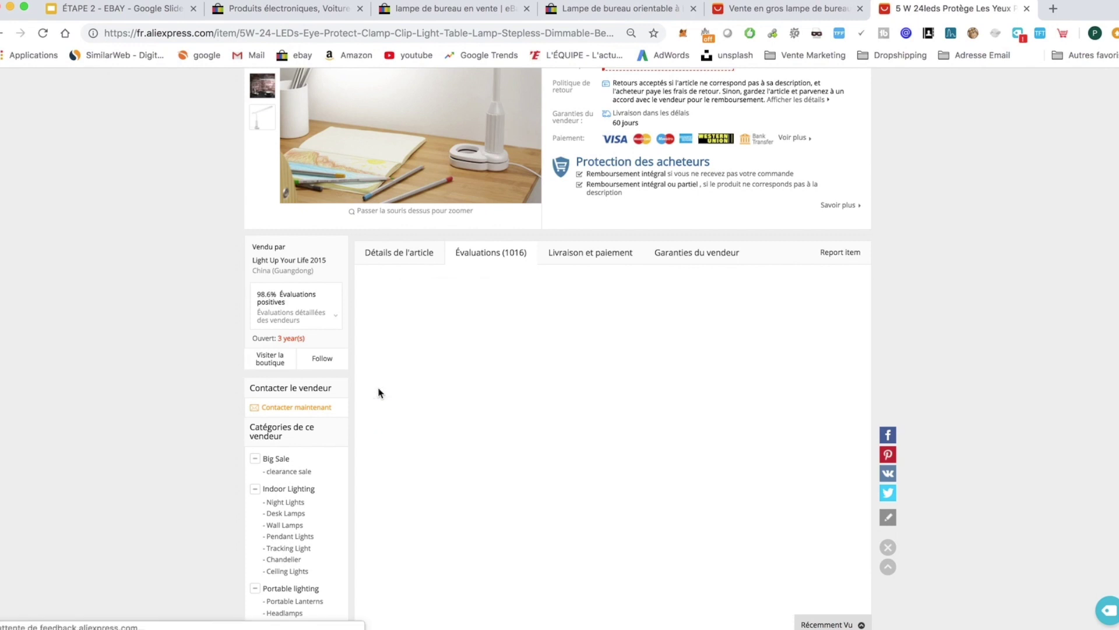
scroll(408, 408, "down", 2)
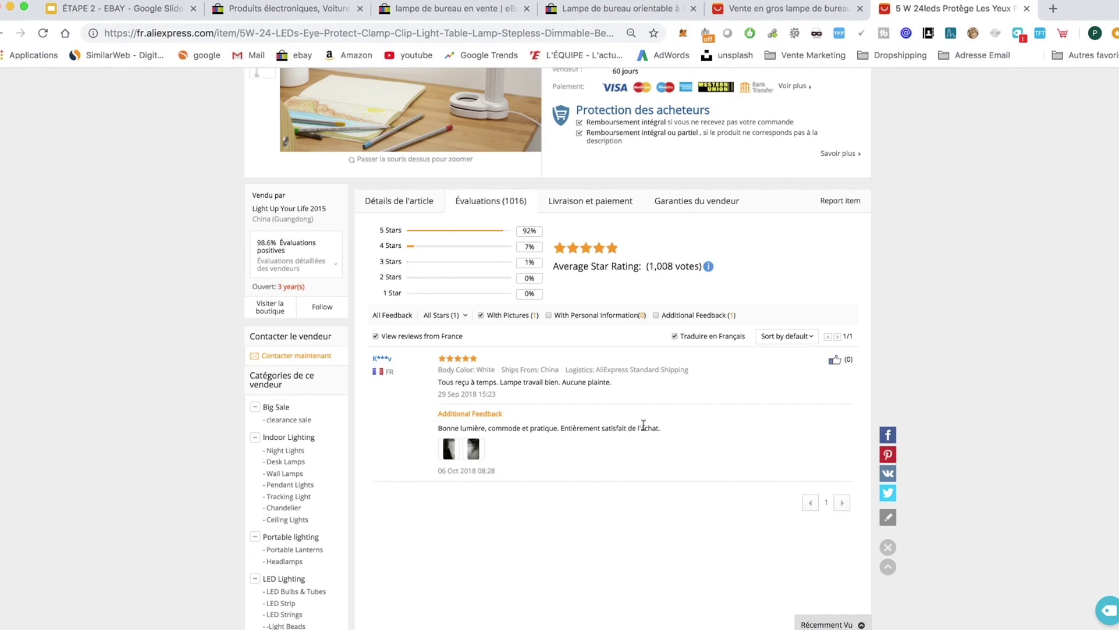
- View both buyer photos attached to the French review, and remove the France filter from the reviews
left_click(448, 448)
scroll(570, 483, "down", 5)
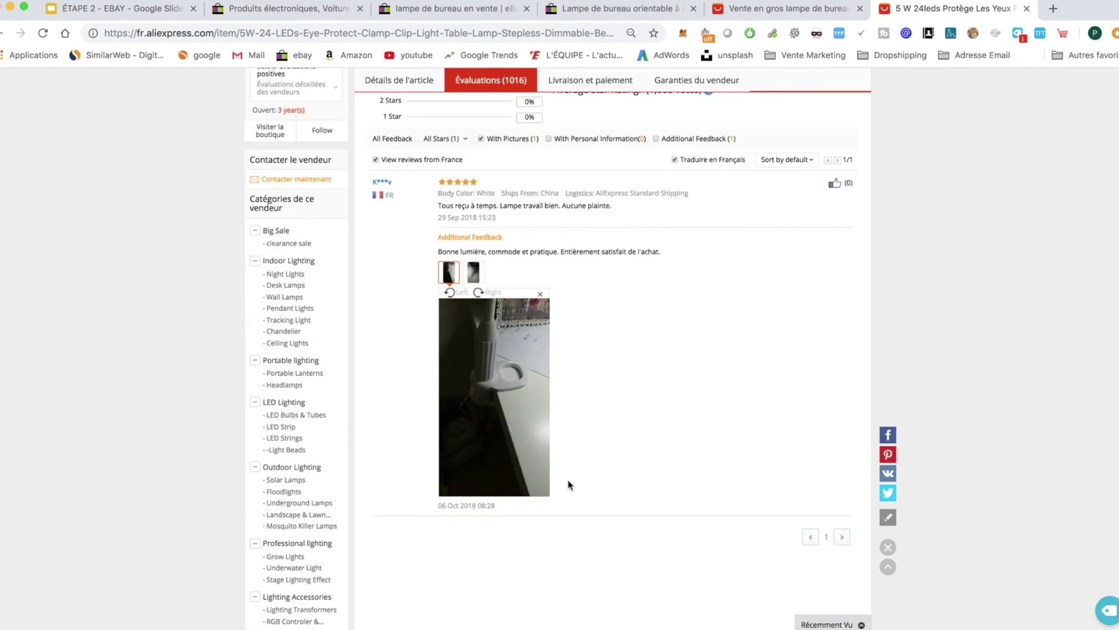
left_click(538, 386)
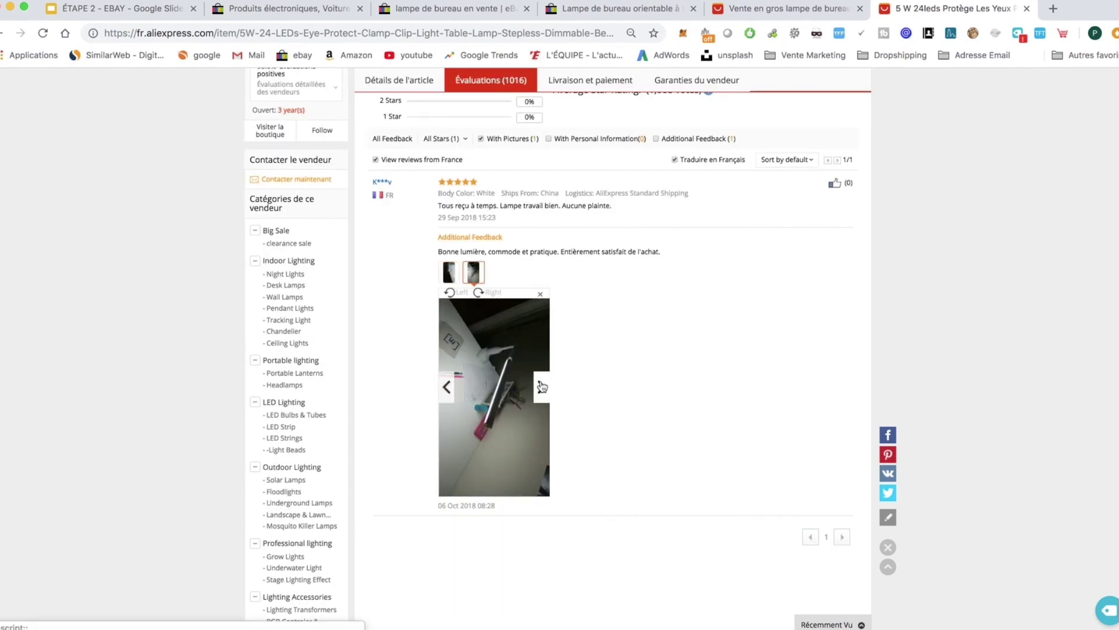
left_click(448, 389)
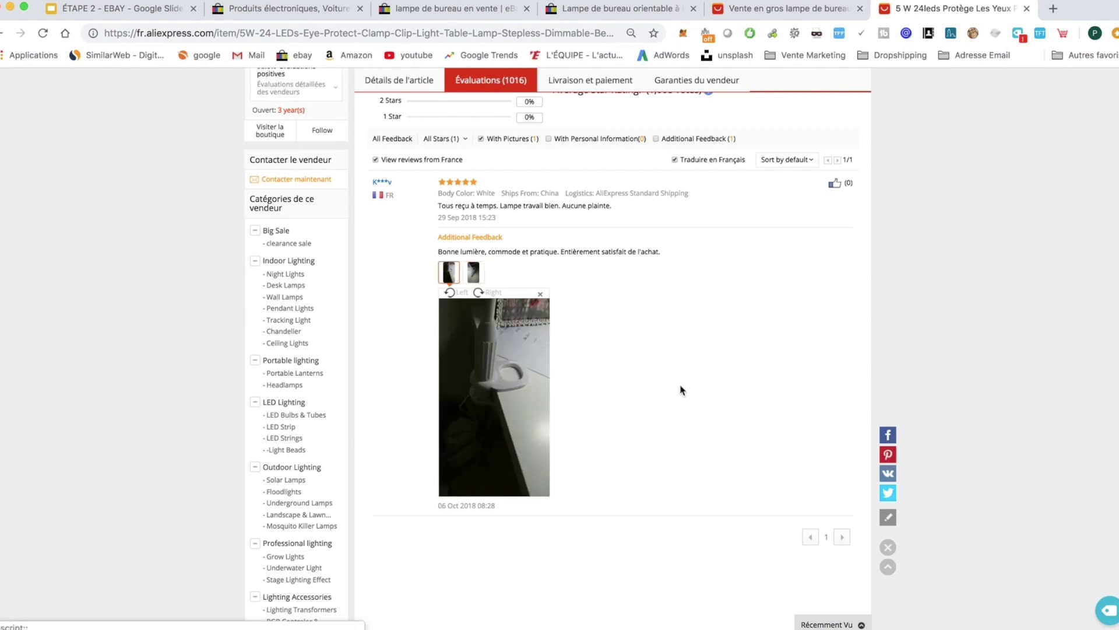
scroll(680, 387, "up", 4)
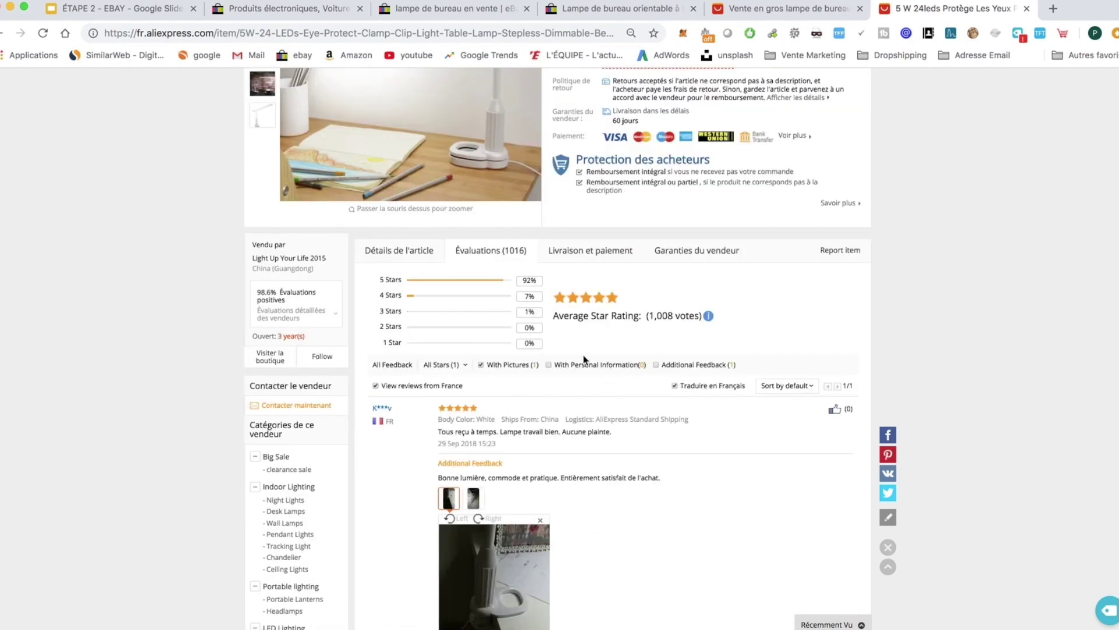
left_click(376, 386)
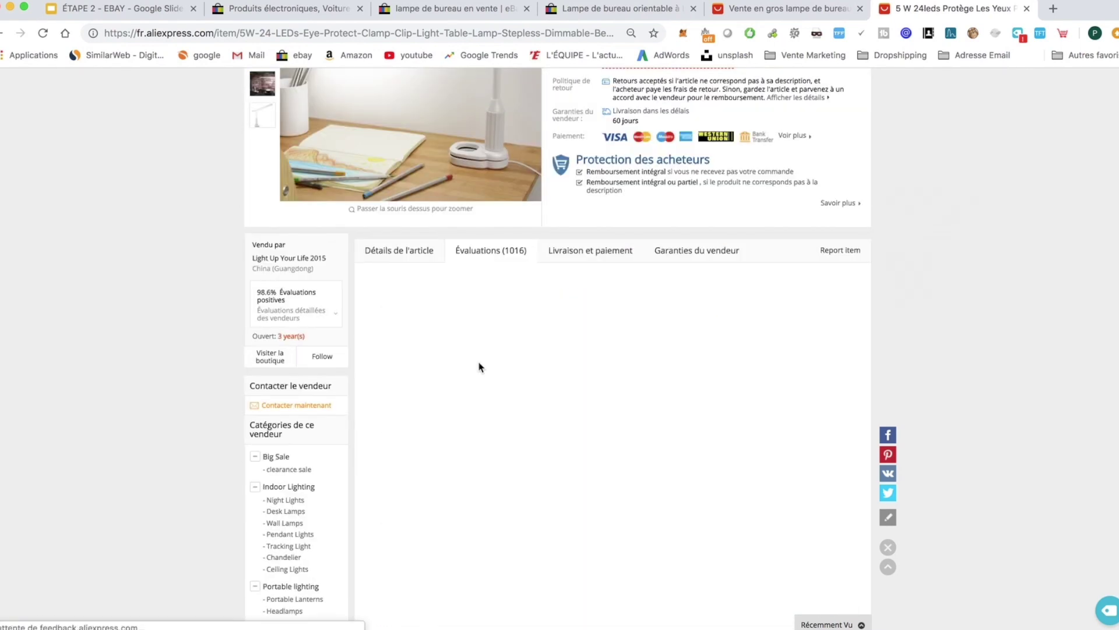
- Display the article details of the 5 W 24leds lamp and review its price, shipping and specifications
left_click(408, 257)
scroll(519, 260, "up", 7)
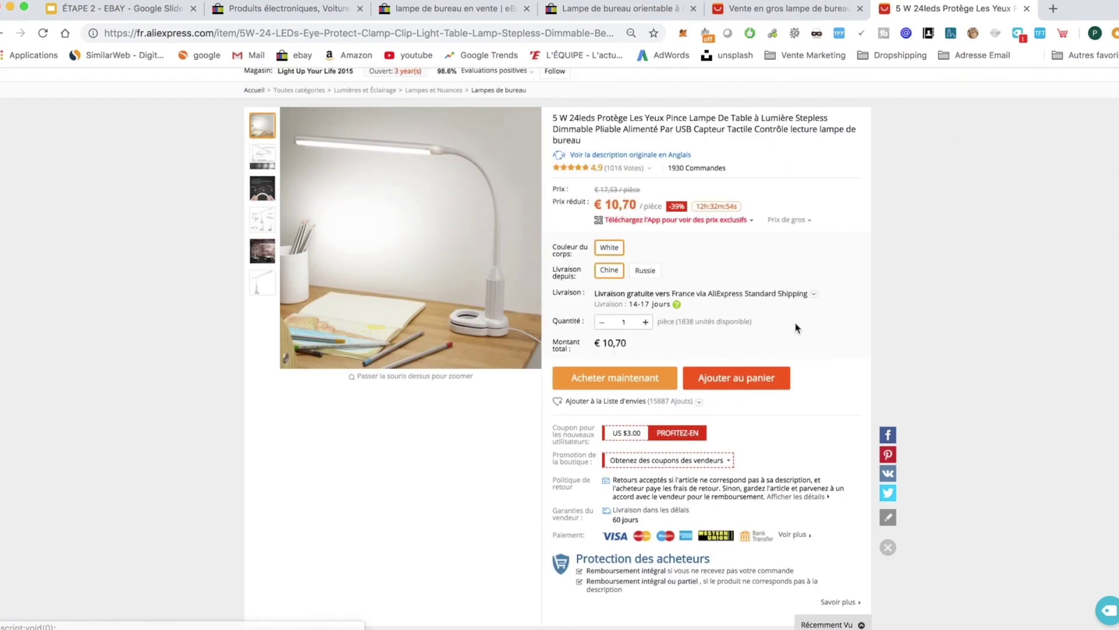
scroll(880, 320, "up", 1)
scroll(880, 321, "down", 5)
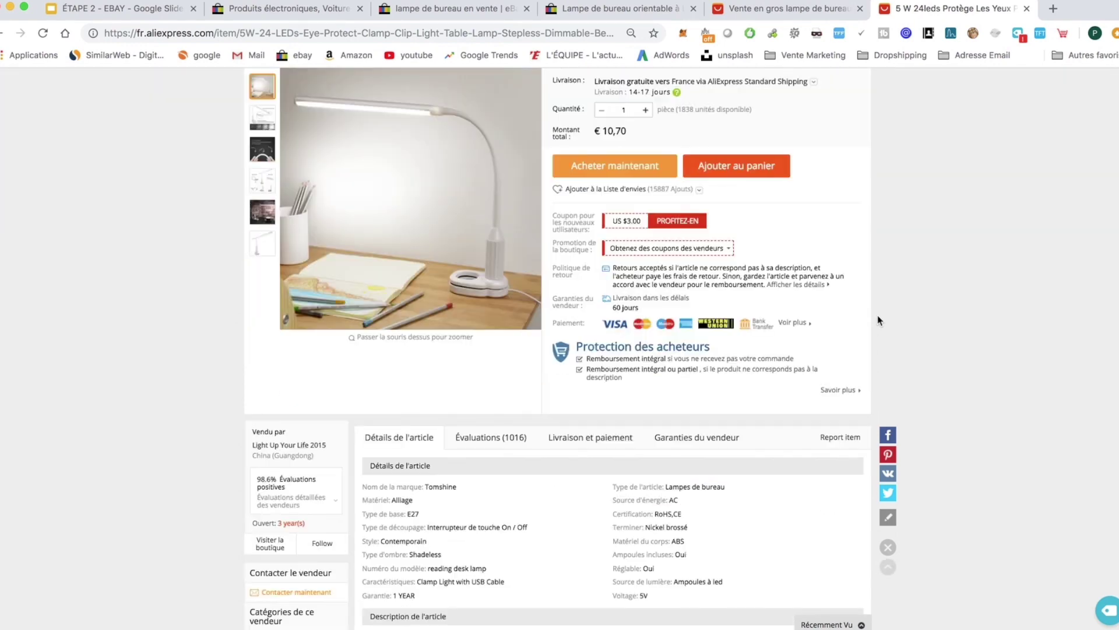
scroll(878, 318, "up", 5)
scroll(747, 333, "down", 5)
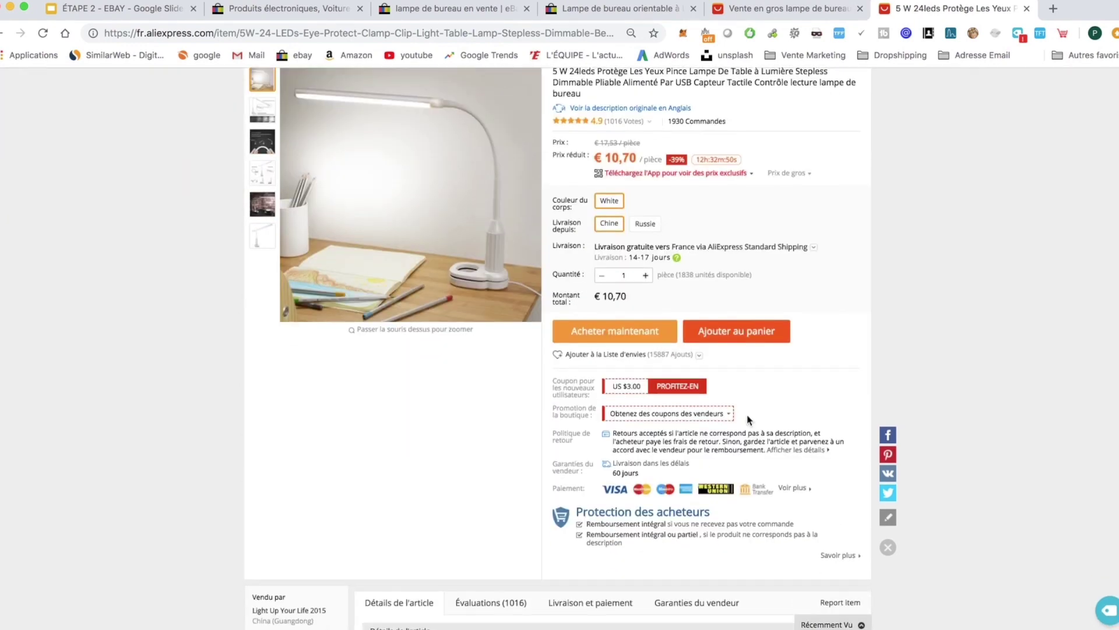
scroll(729, 344, "up", 5)
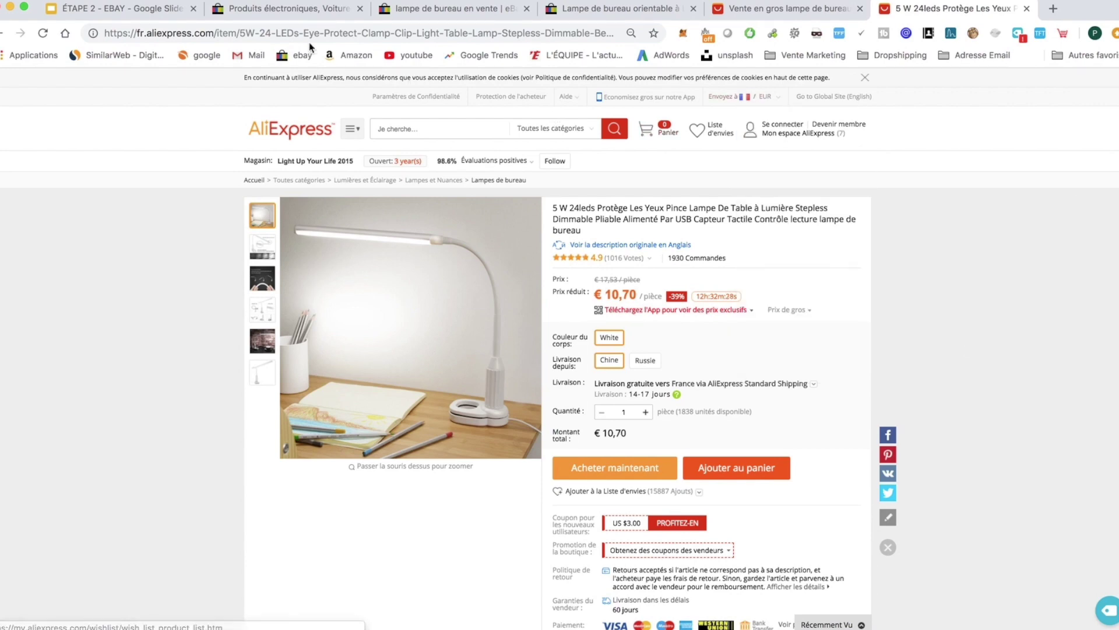
- Switch to eBay's selling page and start a listing titled "Lampe de Bureau"
left_click(289, 18)
left_click(274, 79)
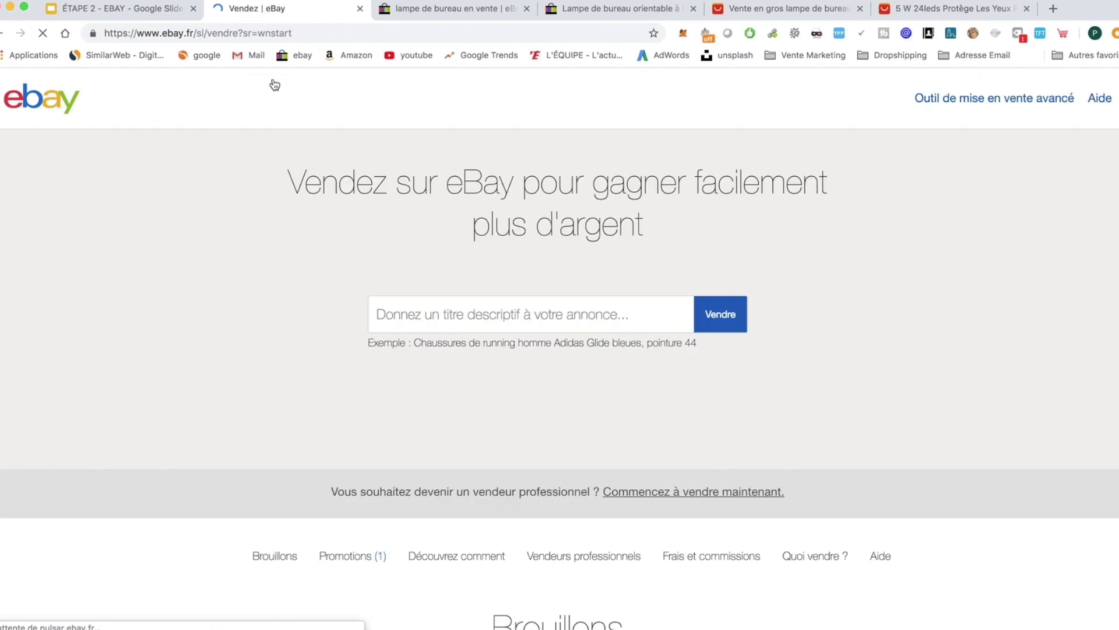
left_click(483, 311)
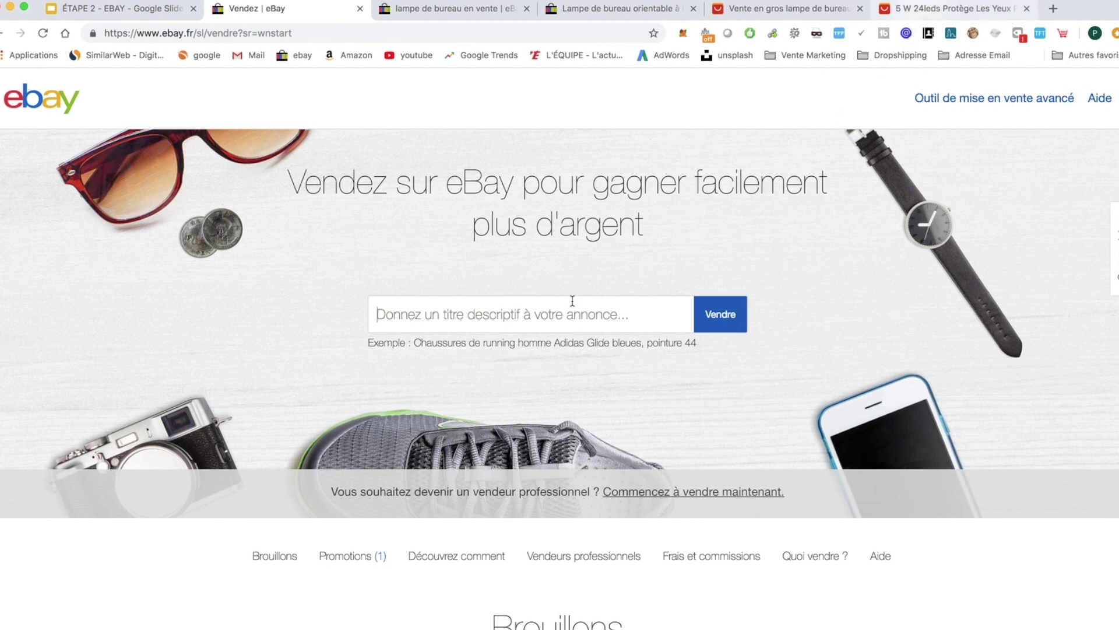
left_click(547, 306)
type("Lampe de Bureau")
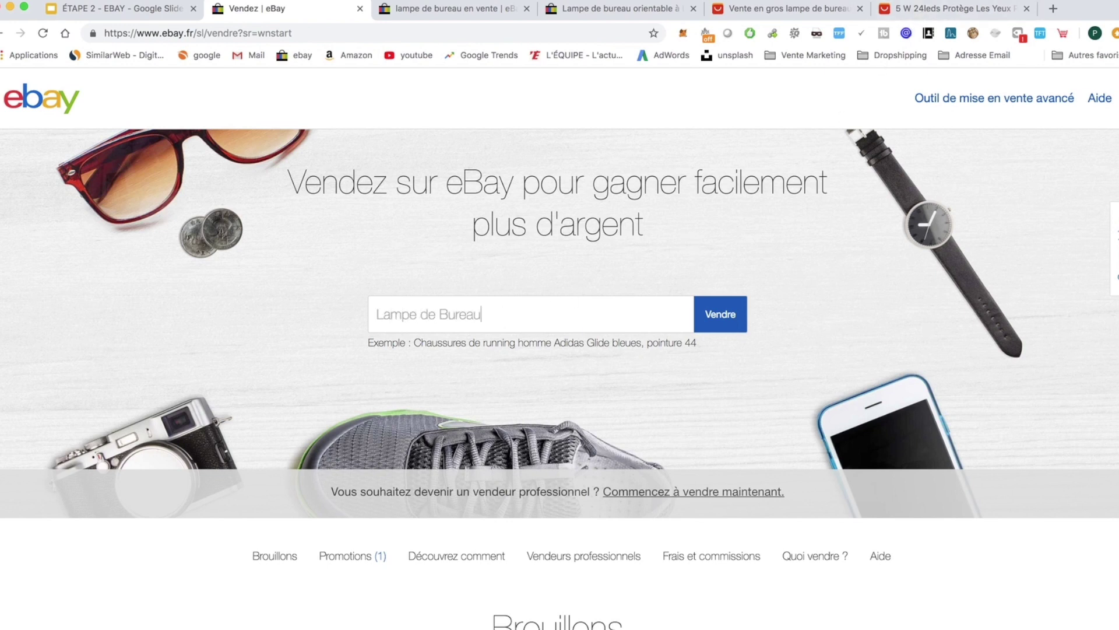
left_click(736, 320)
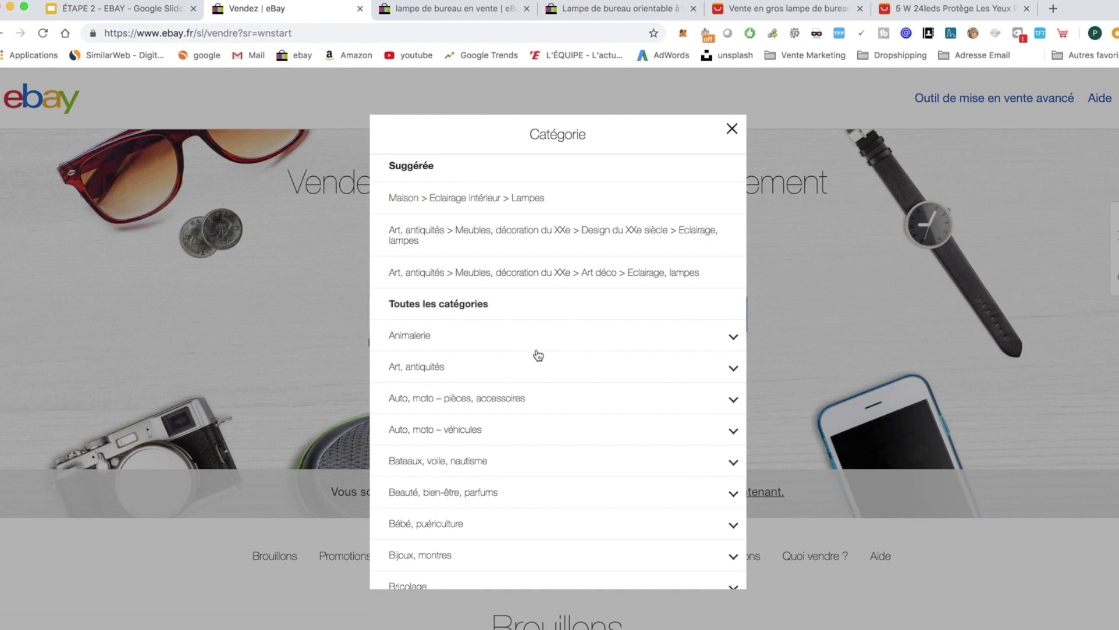
- Choose the category Maison > Eclairage intérieur > Lampes and create a new listing with the condition Neuf
left_click(524, 197)
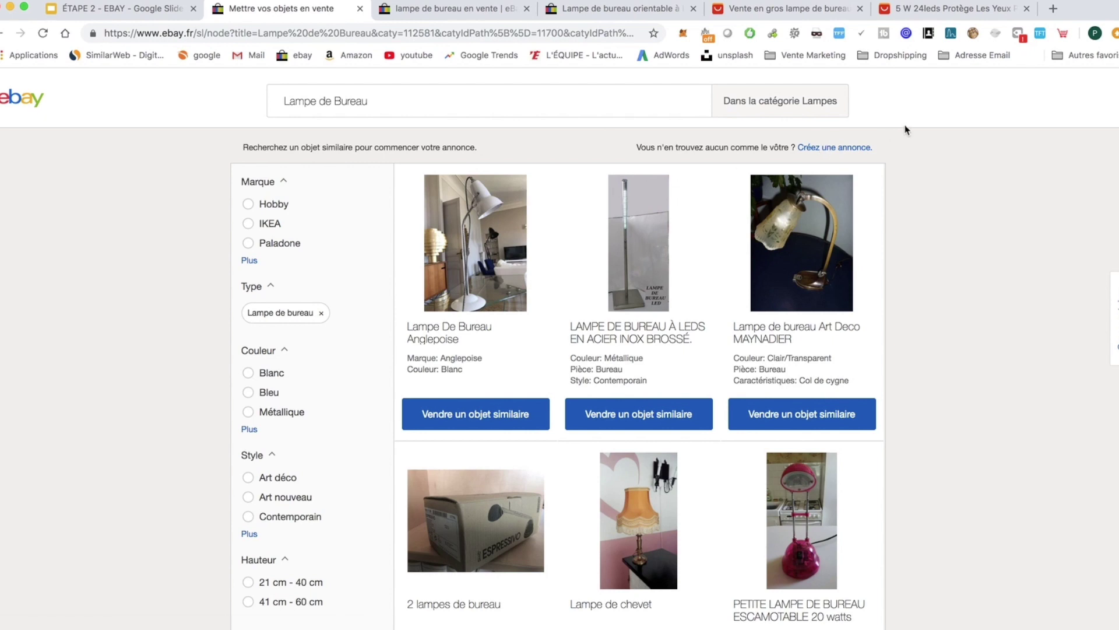
left_click(832, 147)
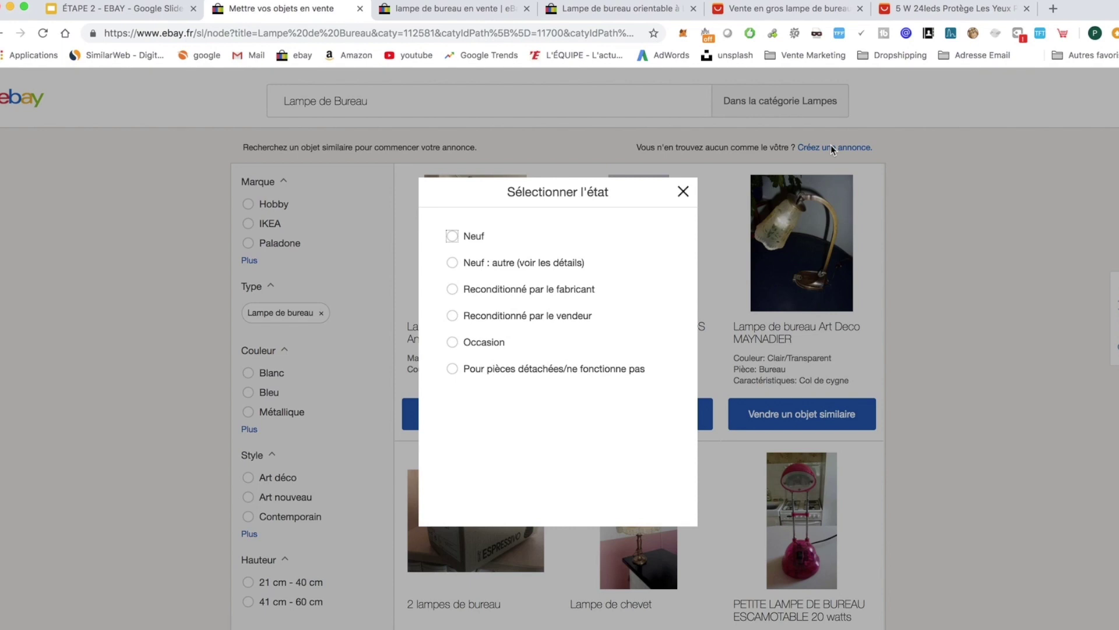
left_click(452, 236)
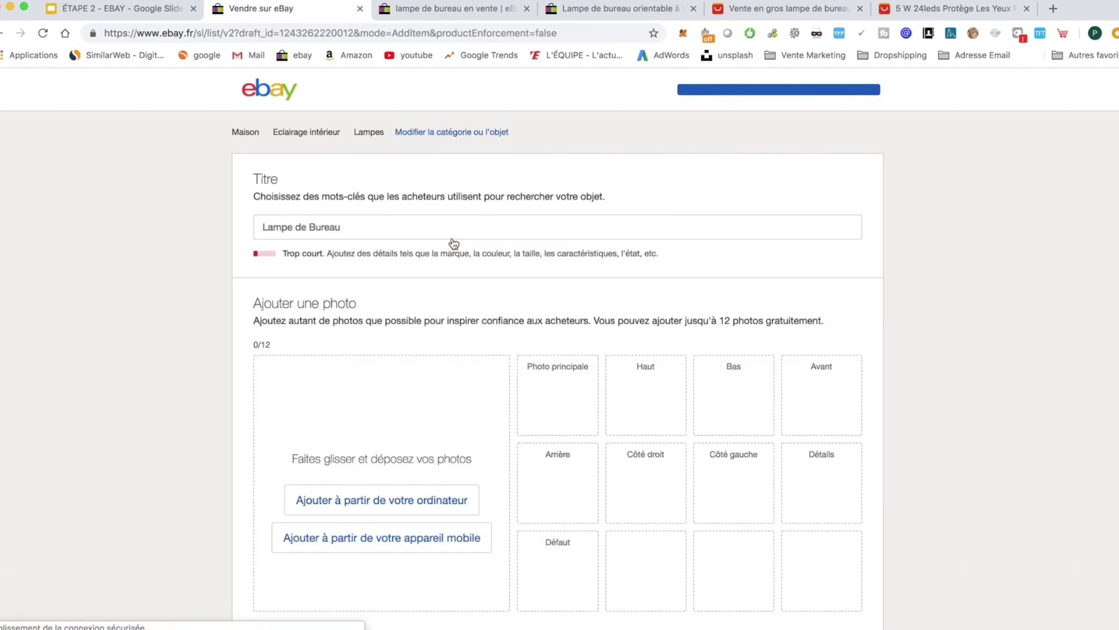
- Extend the listing title to "Lampe de Bureau LED Orientable"
left_click(362, 230)
type("LED")
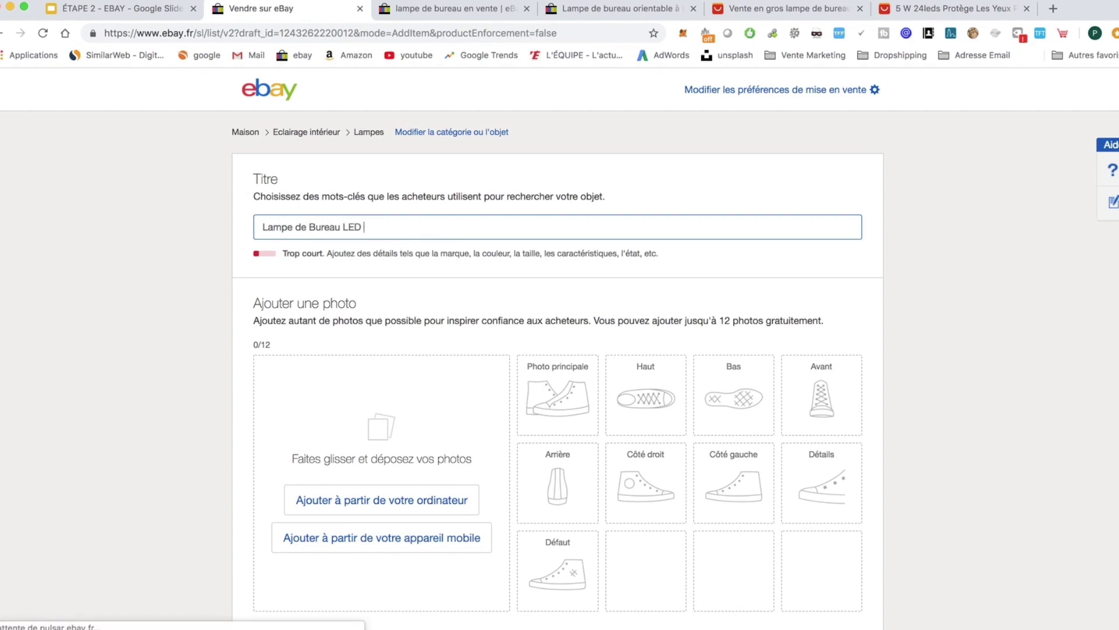
type(" Amovibl")
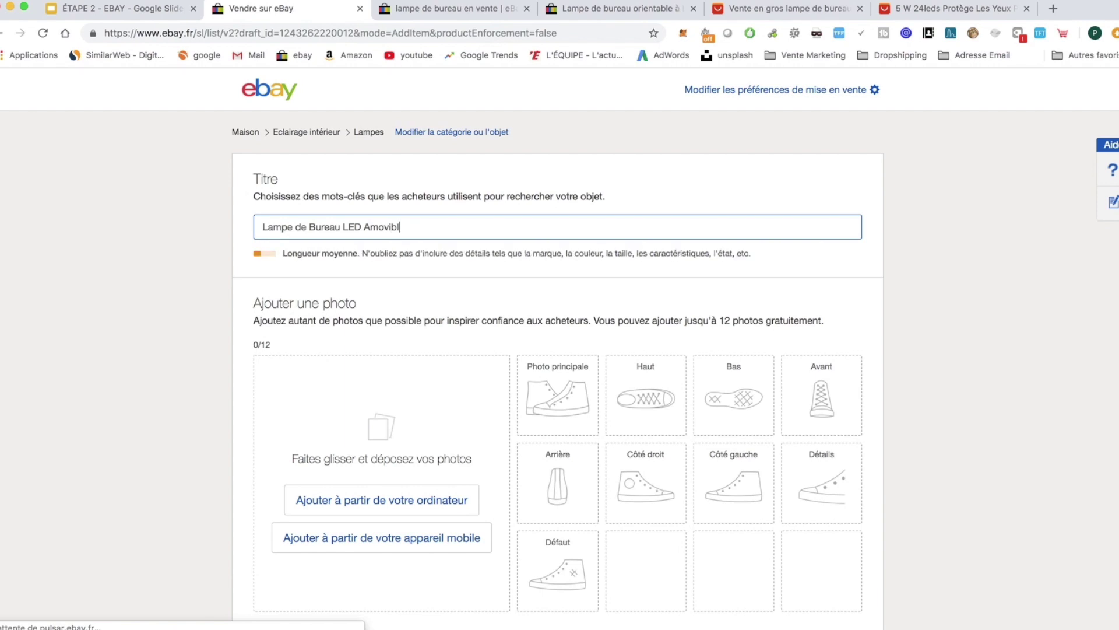
key("BackSpace")
key("BackSpace")
key("BackSpace")
key("BackSpace")
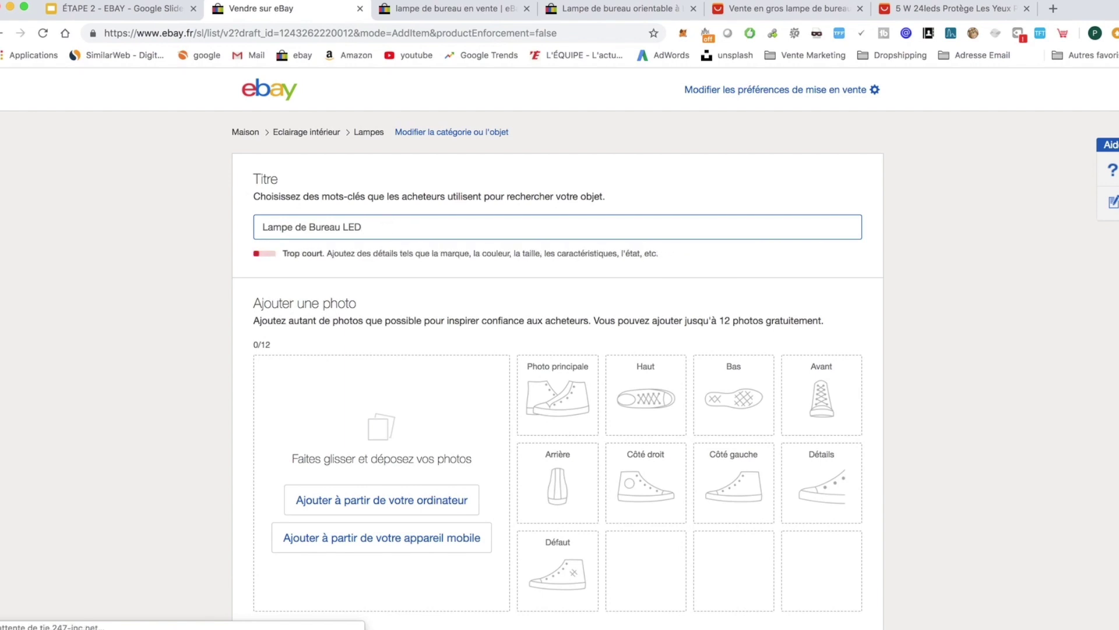
type("Orientable")
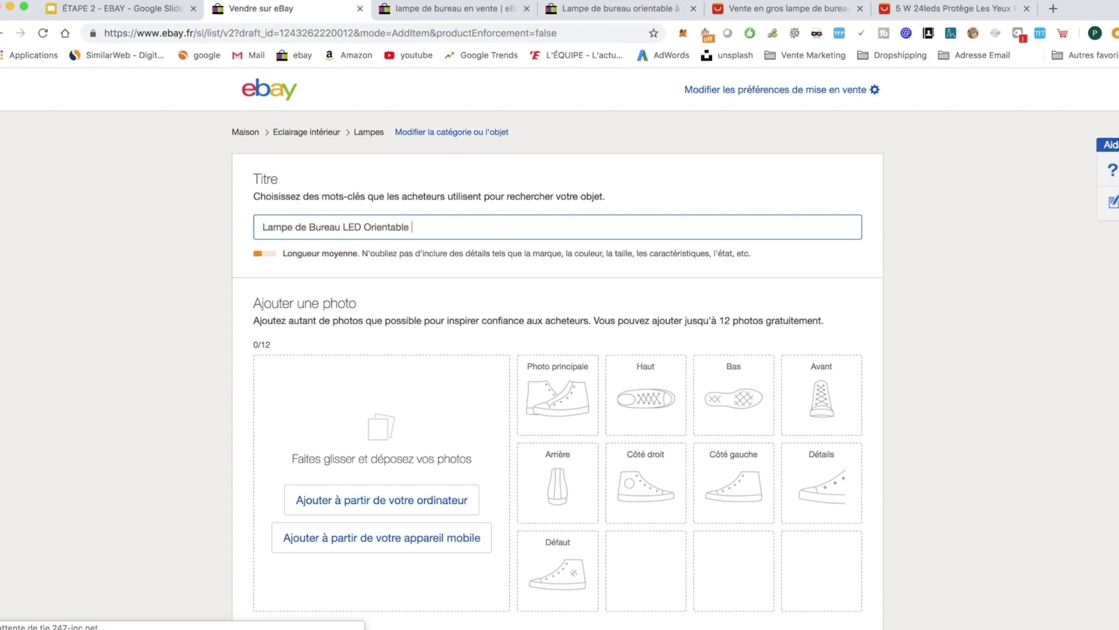
- Consult the AliExpress product title for keywords and append "USB Capteur Tactile" to the eBay listing title
left_click(978, 15)
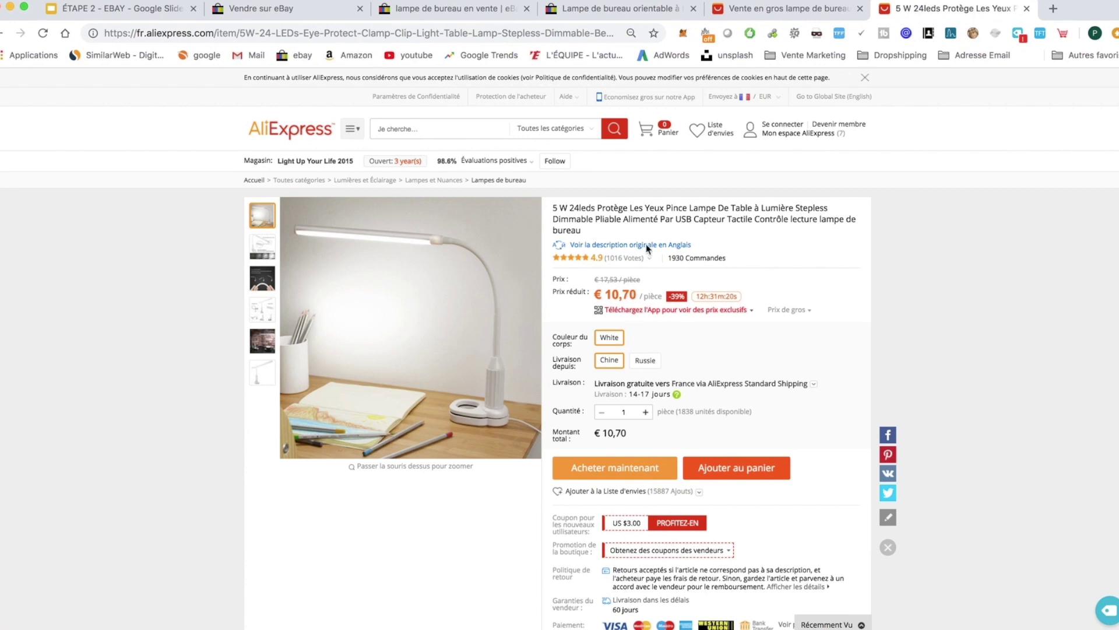
left_click(308, 16)
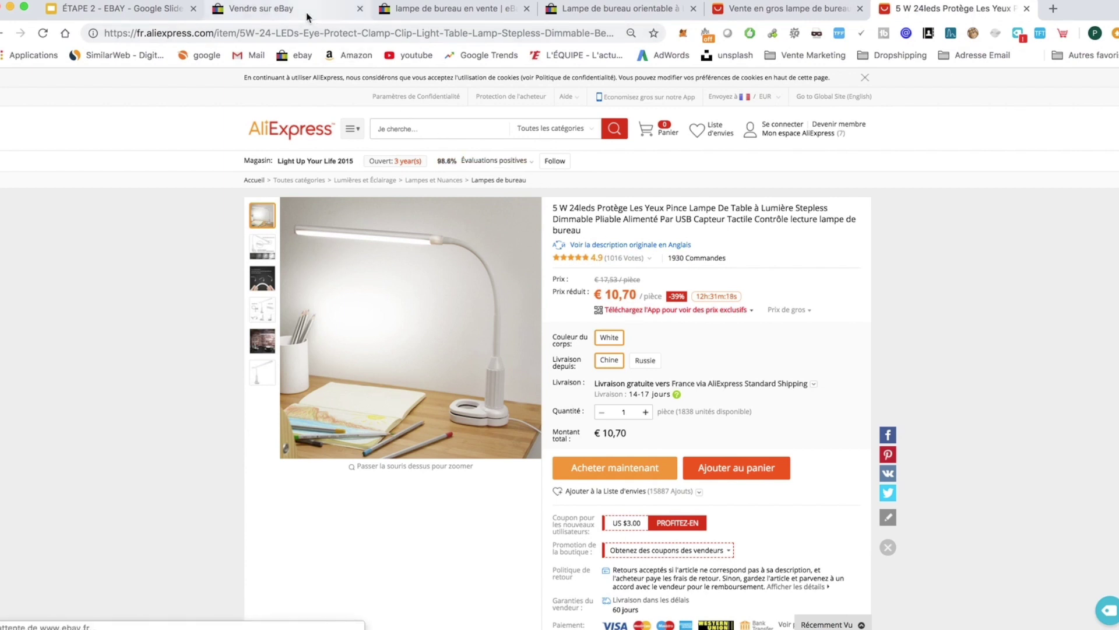
left_click(419, 227)
type("C")
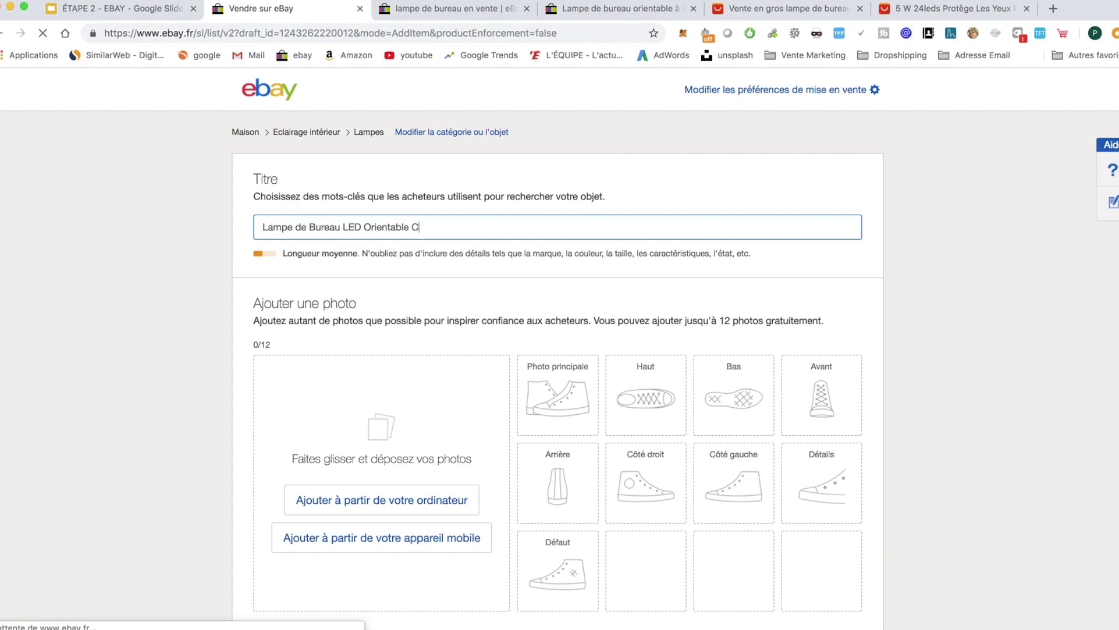
type("SB CApte")
type("apte")
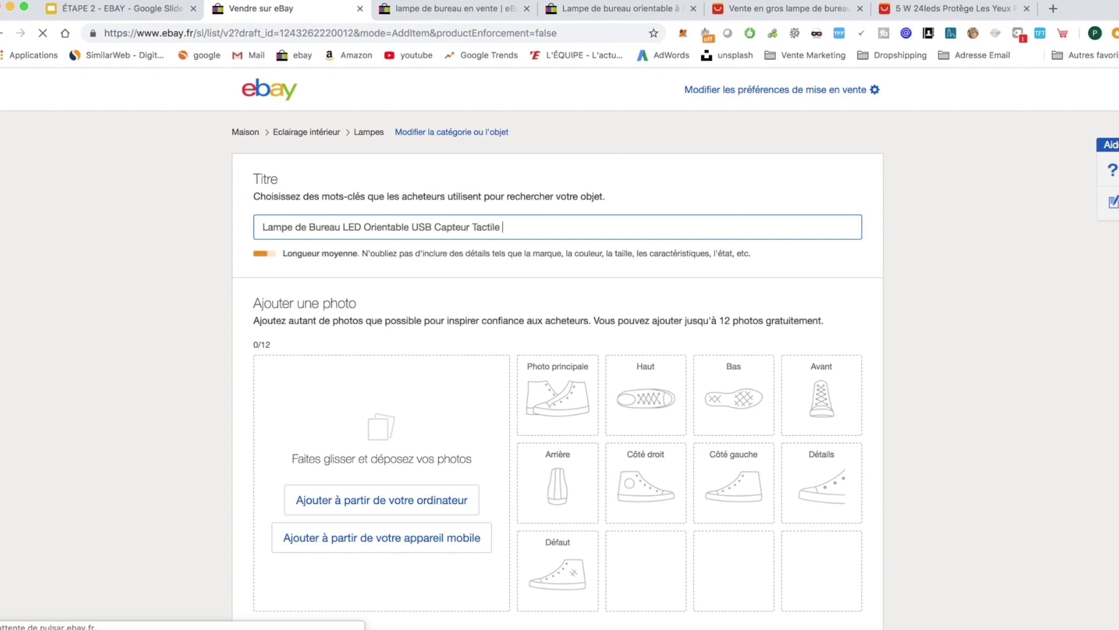
- Check the AliExpress product title again and append "Lampe de Lecture" to the eBay listing title
left_click(941, 13)
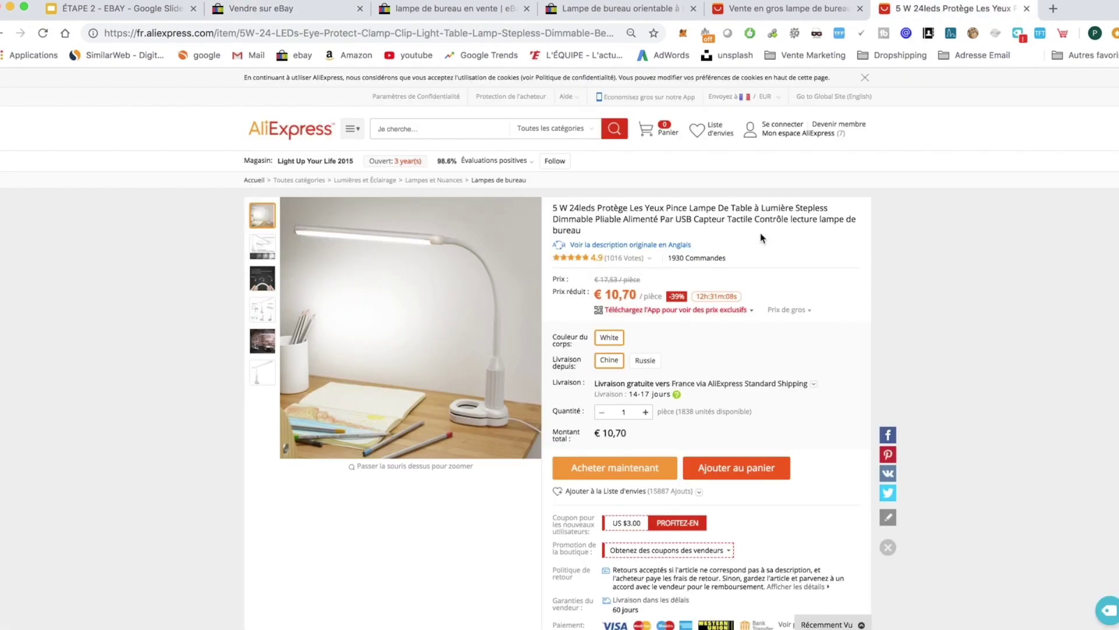
left_click(449, 14)
left_click(340, 16)
left_click(509, 232)
type("Lampe de Bureau LED Orientable USB Capteur Tactile Lampe de Lecture")
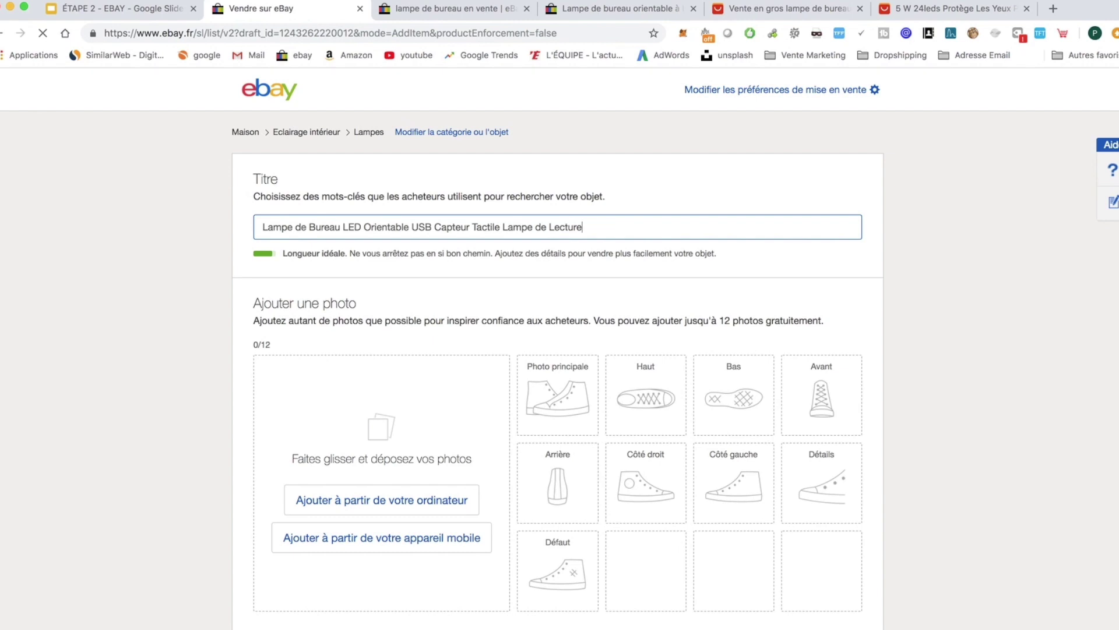
- Review the title's main keywords "Lampe de Bureau LED Orientable" and its additional keywords "USB Capteur Tactile Lampe de Lecture" by highlighting each part
scroll(150, 380, "down", 1)
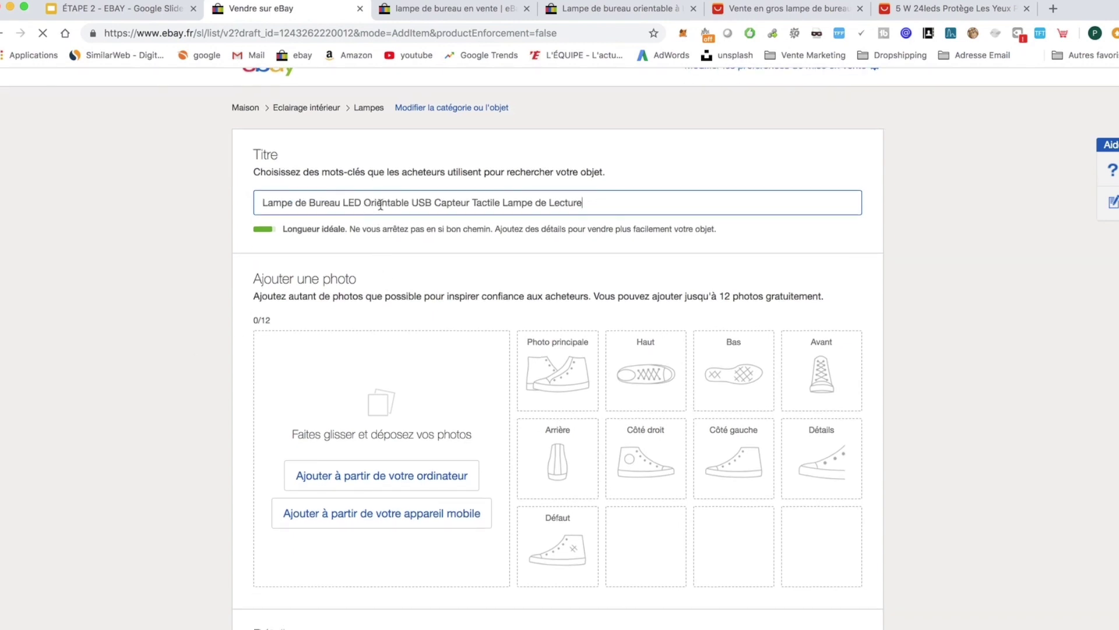
left_click_drag(410, 202, 262, 201)
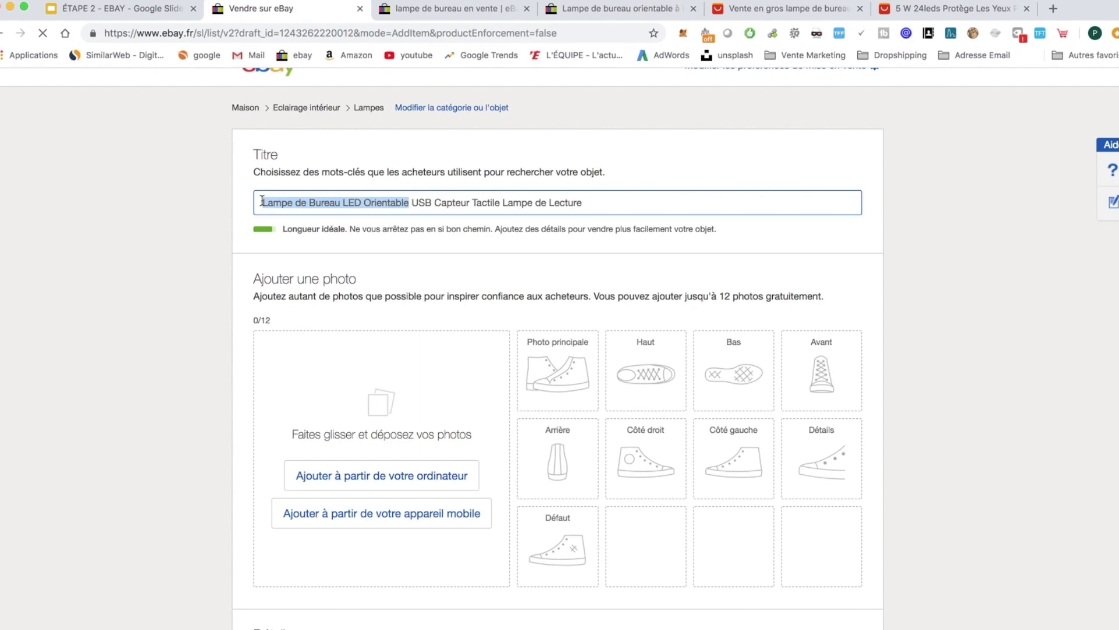
left_click(599, 201)
left_click_drag(599, 201, 412, 205)
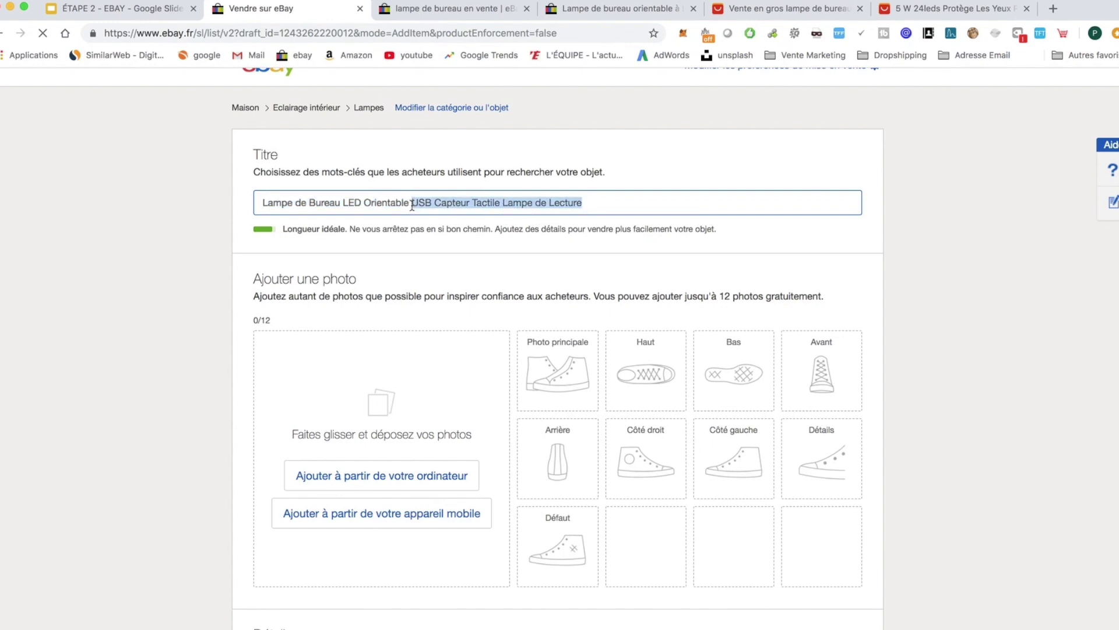
left_click(243, 317)
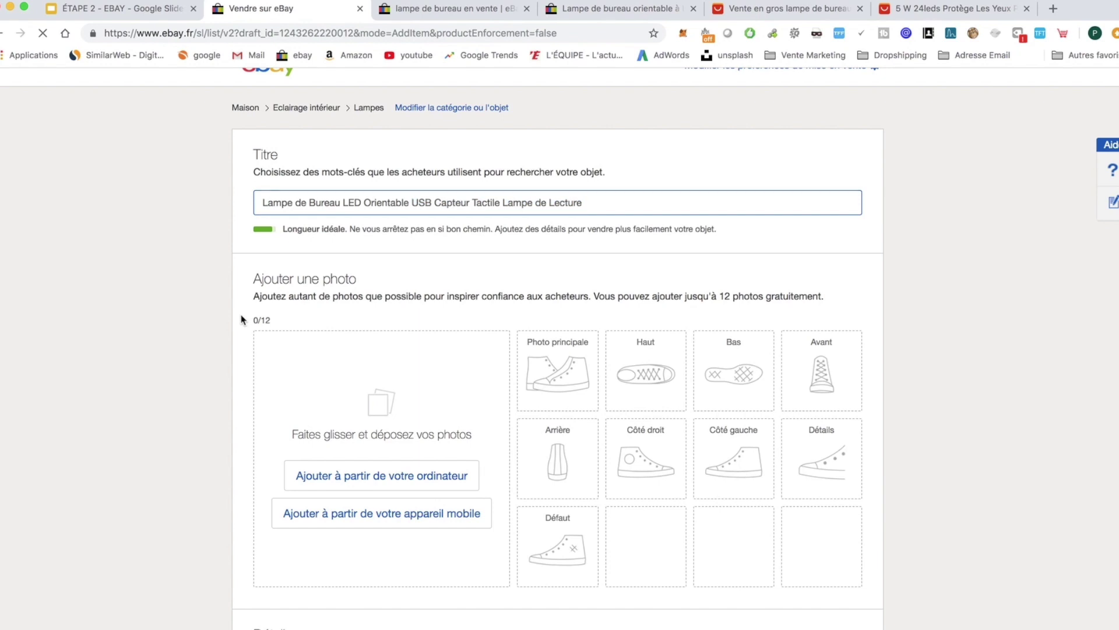
- Check the listing's photo section, and examine the lamp pictures and description on the AliExpress product page
scroll(242, 317, "down", 3)
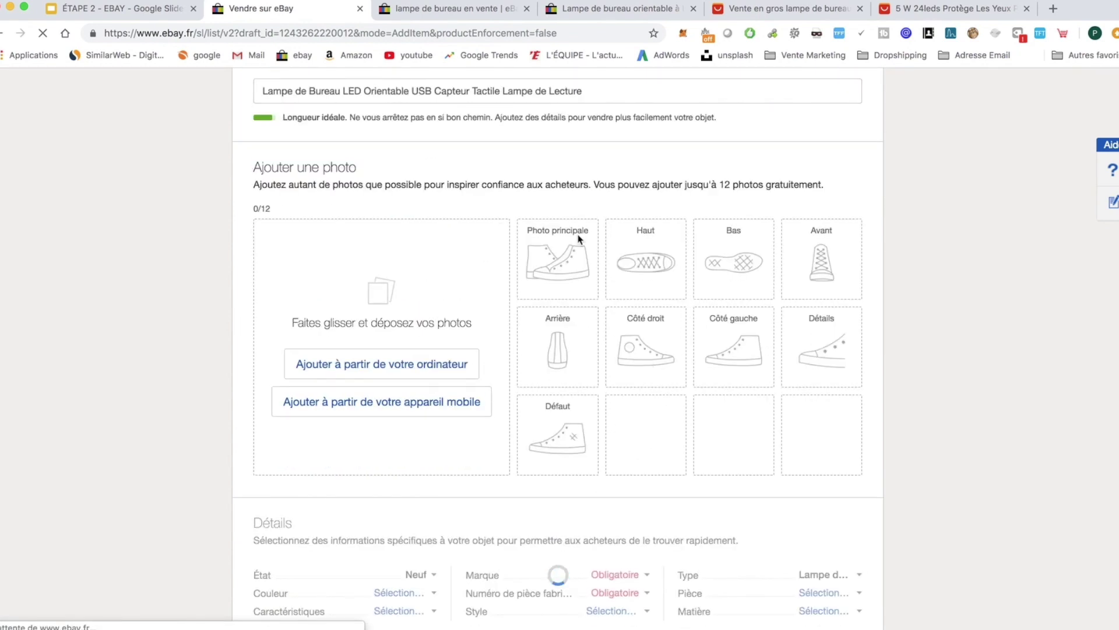
left_click(931, 10)
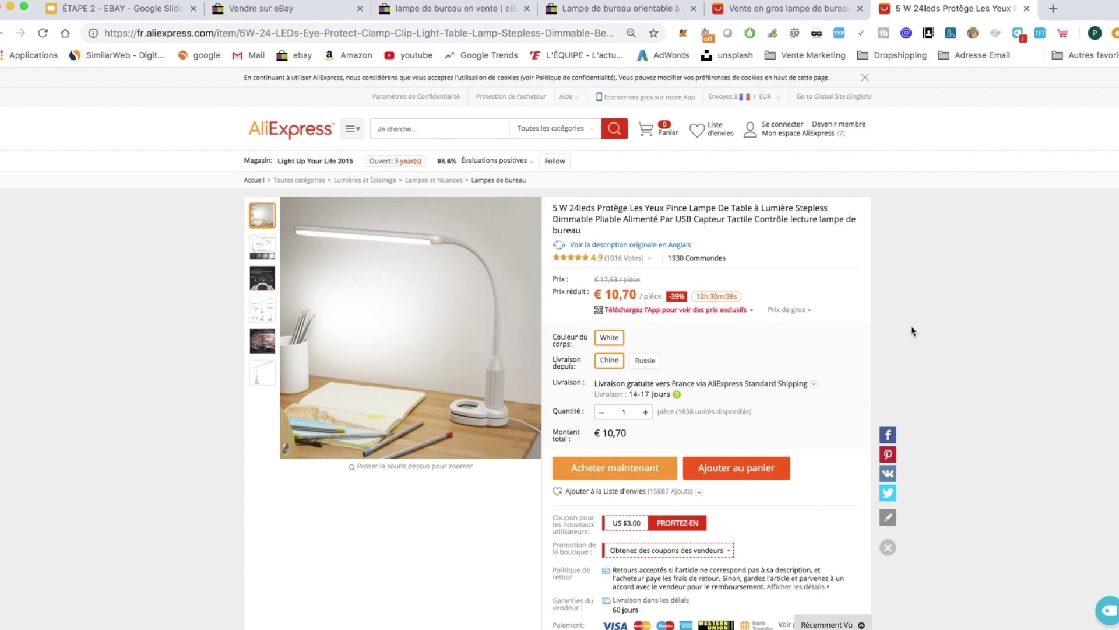
scroll(956, 454, "down", 20)
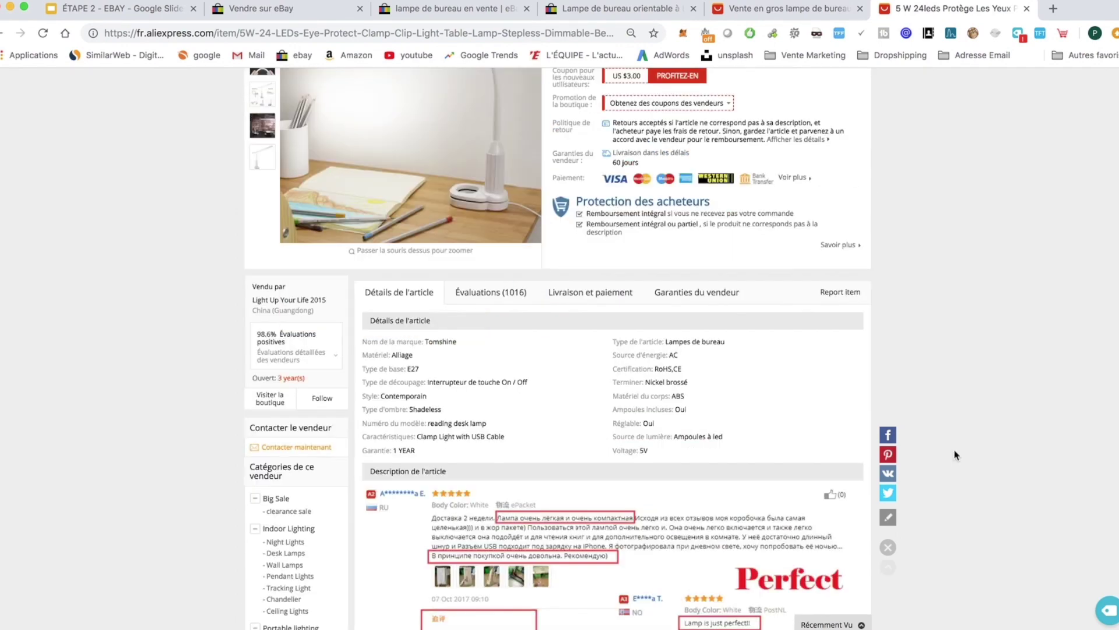
scroll(939, 387, "down", 7)
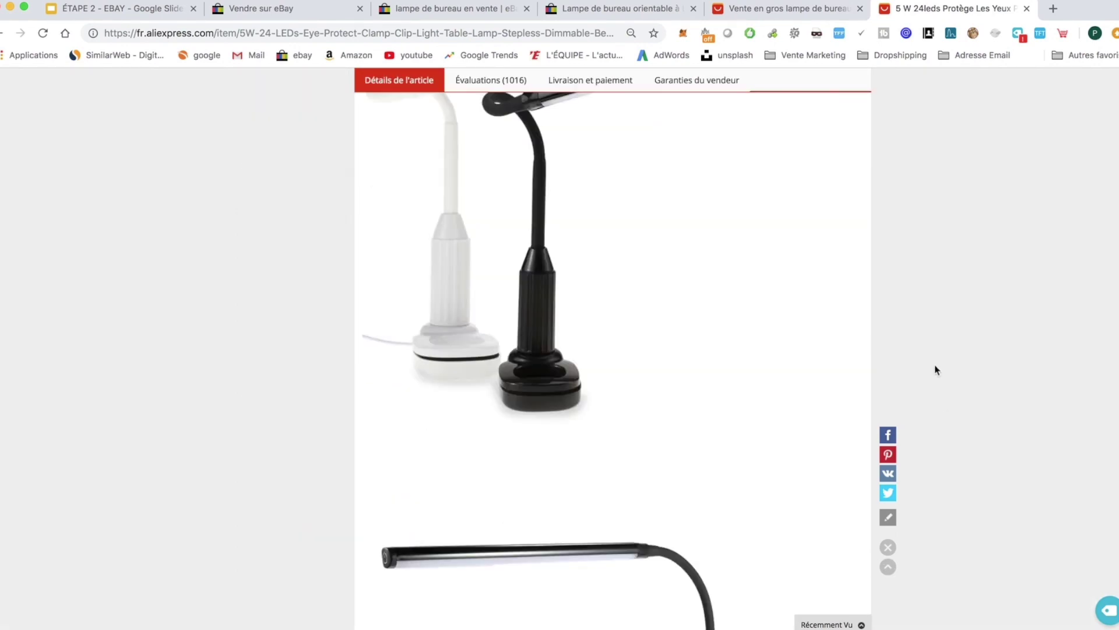
right_click(647, 255)
left_click(671, 270)
scroll(972, 223, "up", 20)
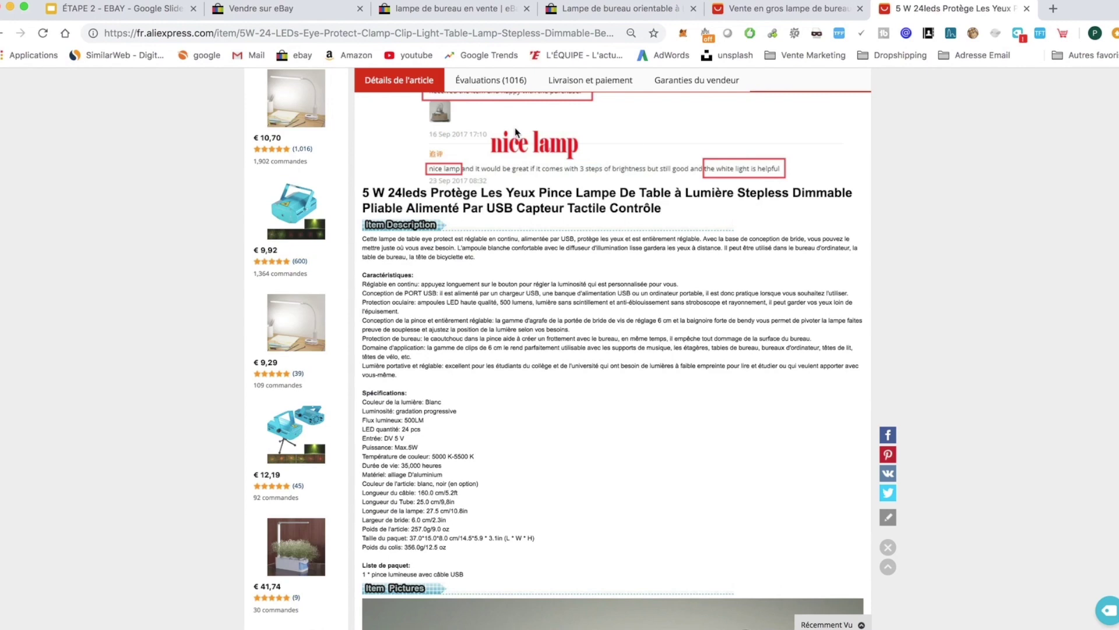
- Return to the eBay listing and set its Couleur to Blanc and its Caractéristiques to Bras flexible
left_click(311, 13)
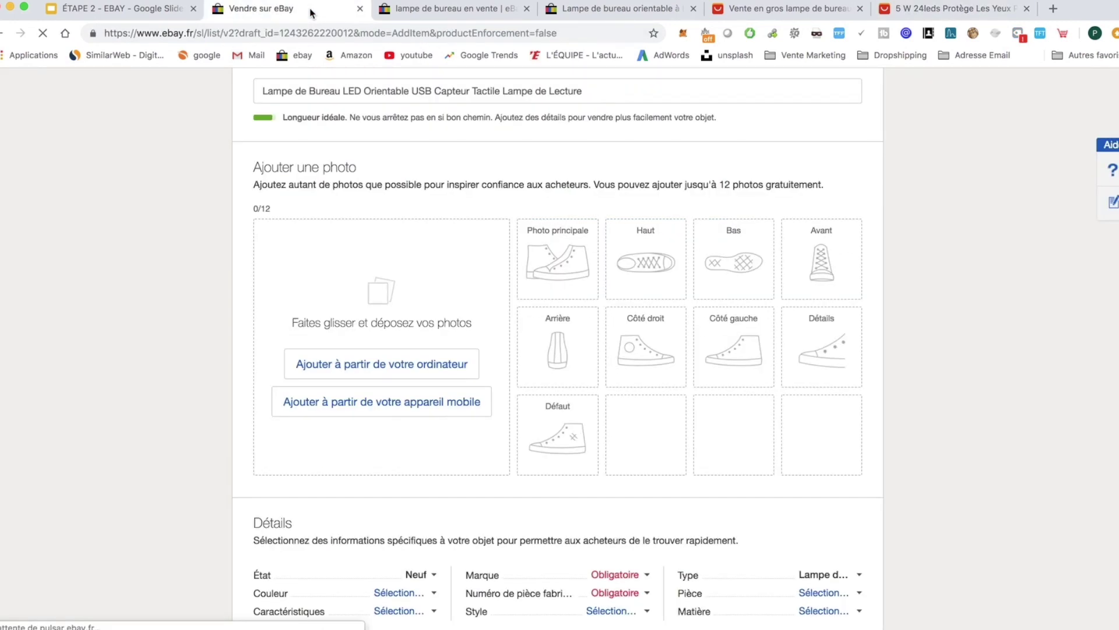
scroll(167, 337, "down", 4)
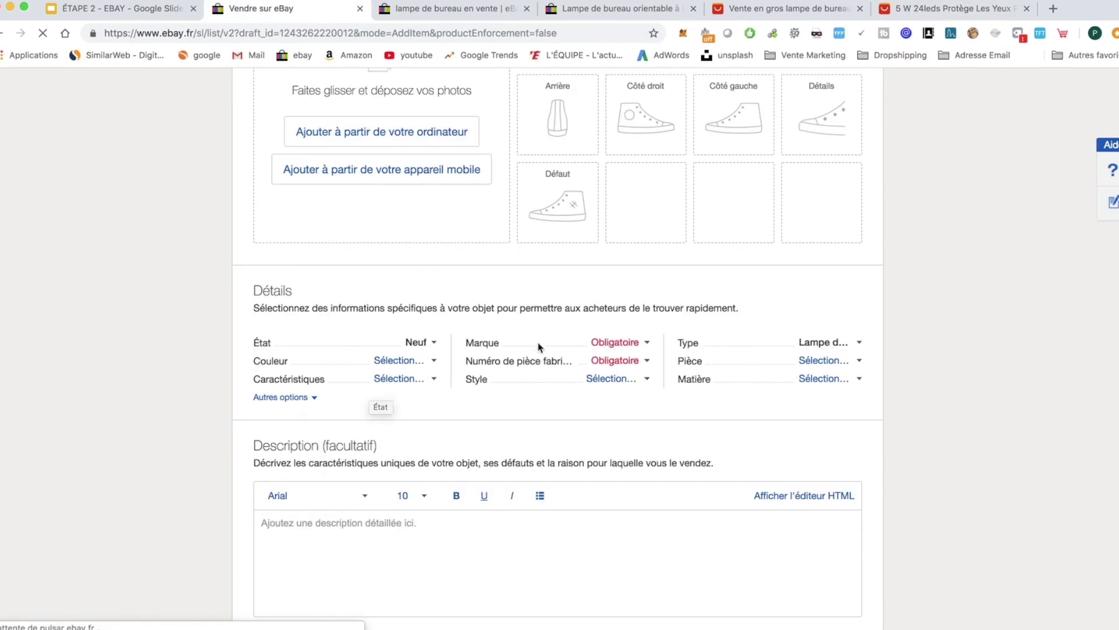
left_click(432, 362)
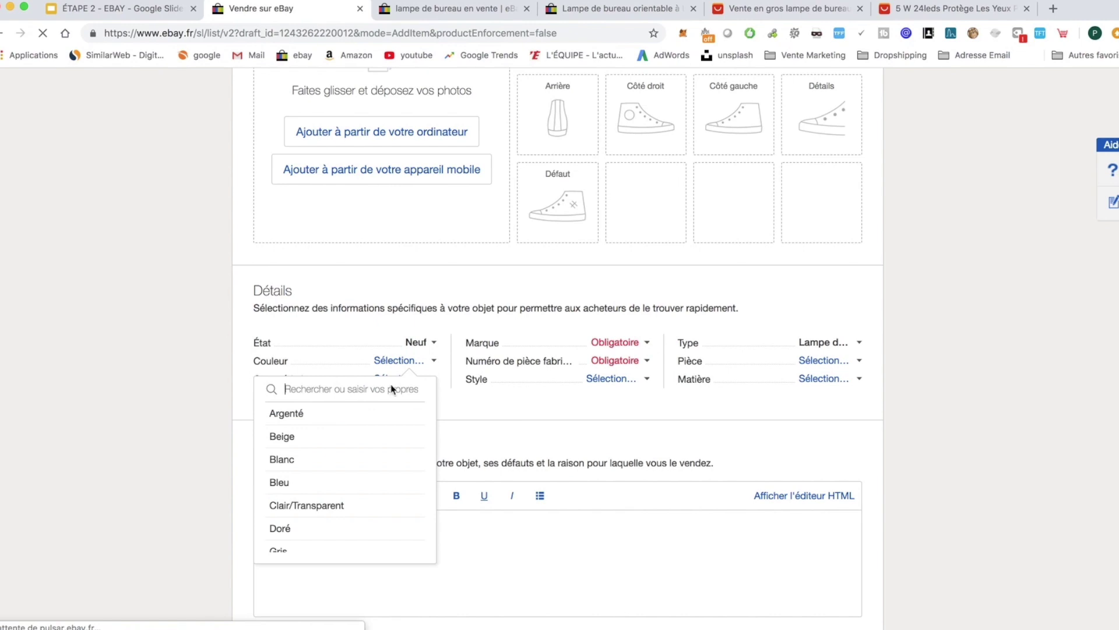
left_click(296, 460)
left_click(430, 380)
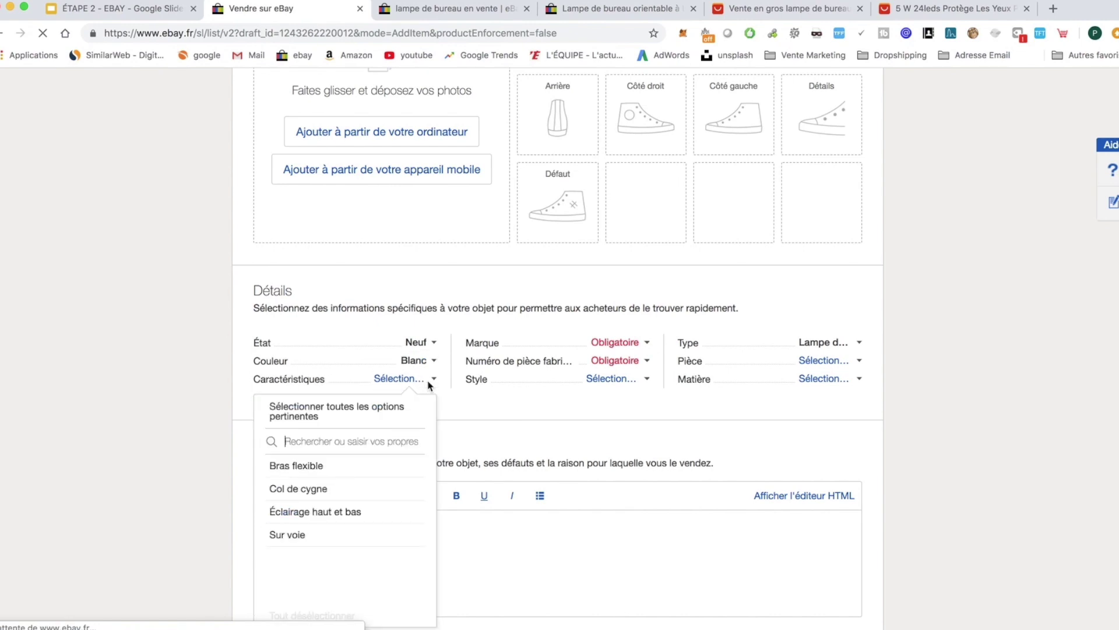
left_click(323, 469)
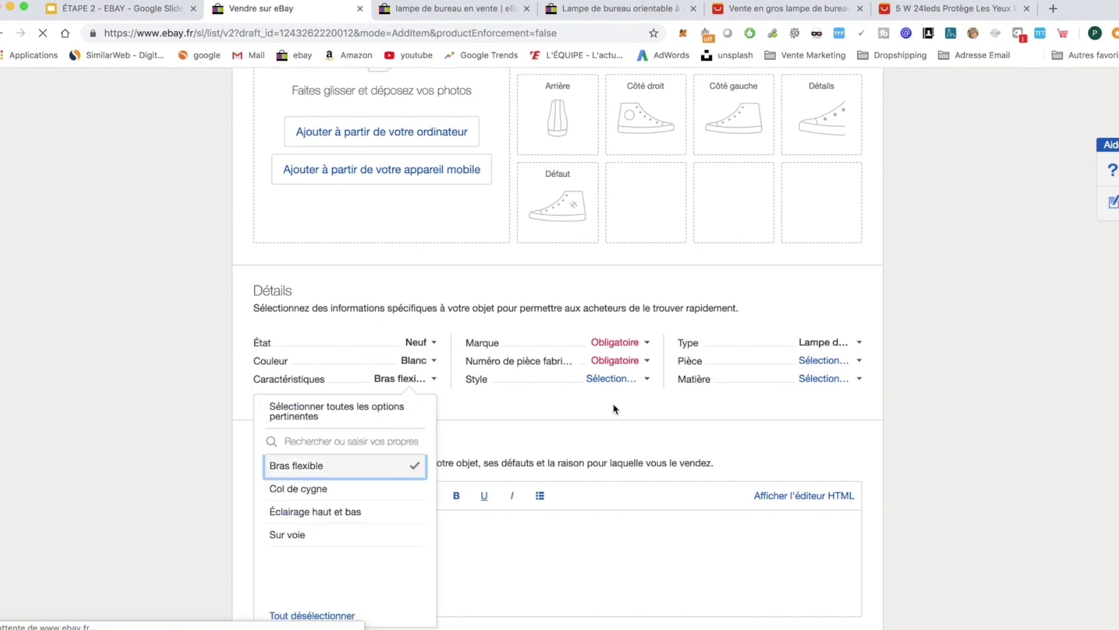
- Set the Marque to "- Sans marque/Générique -" and the manufacturer part number to "Non applicable"
left_click(575, 431)
left_click(640, 346)
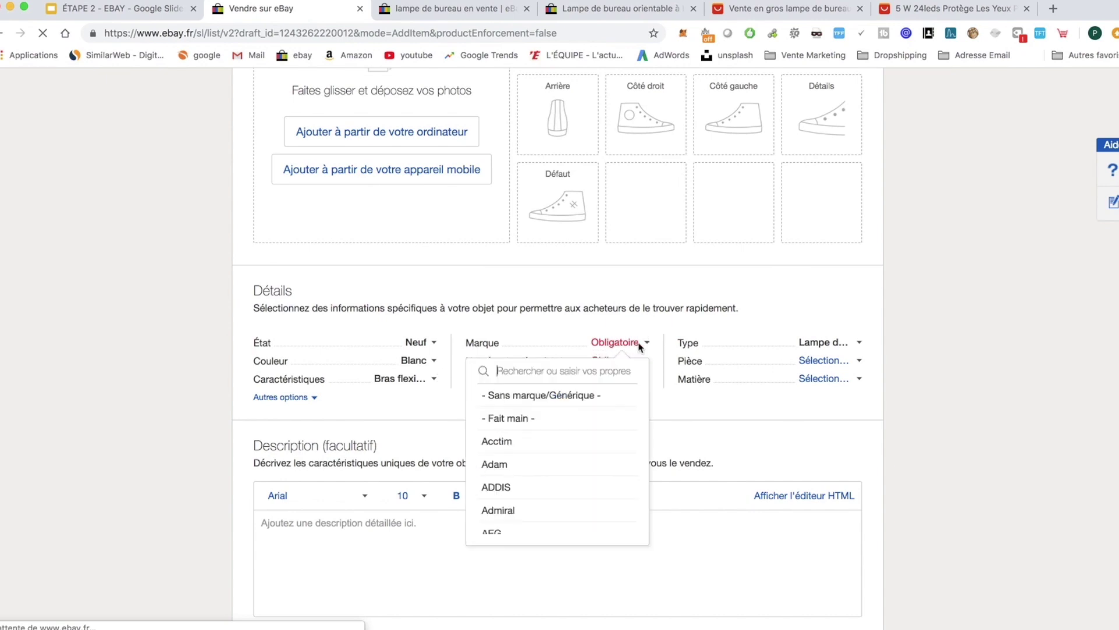
left_click(545, 396)
left_click(621, 363)
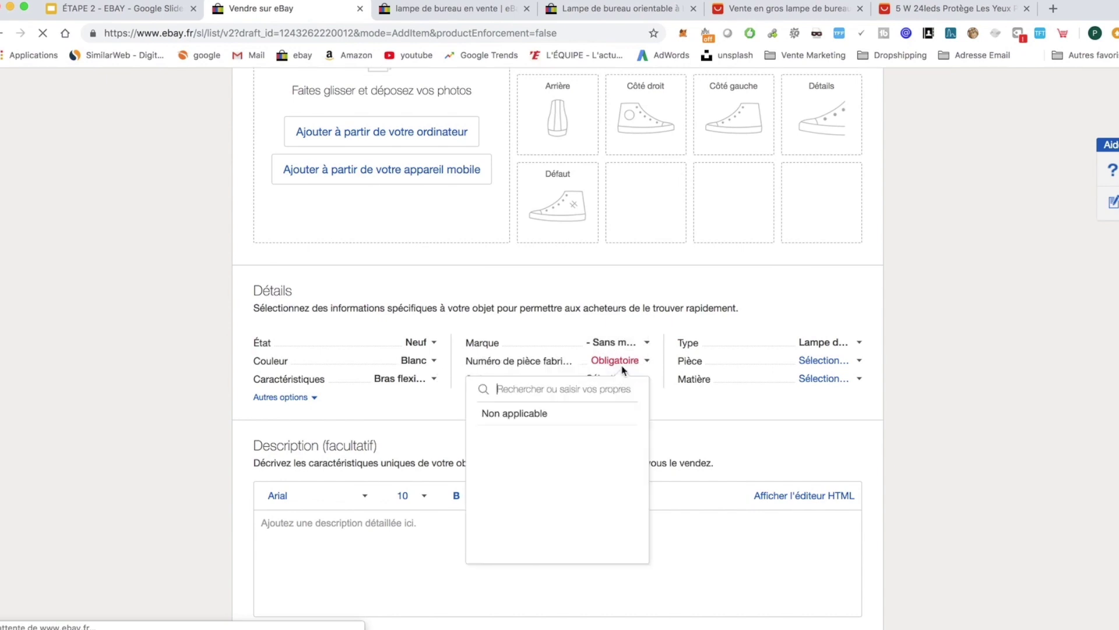
left_click(550, 413)
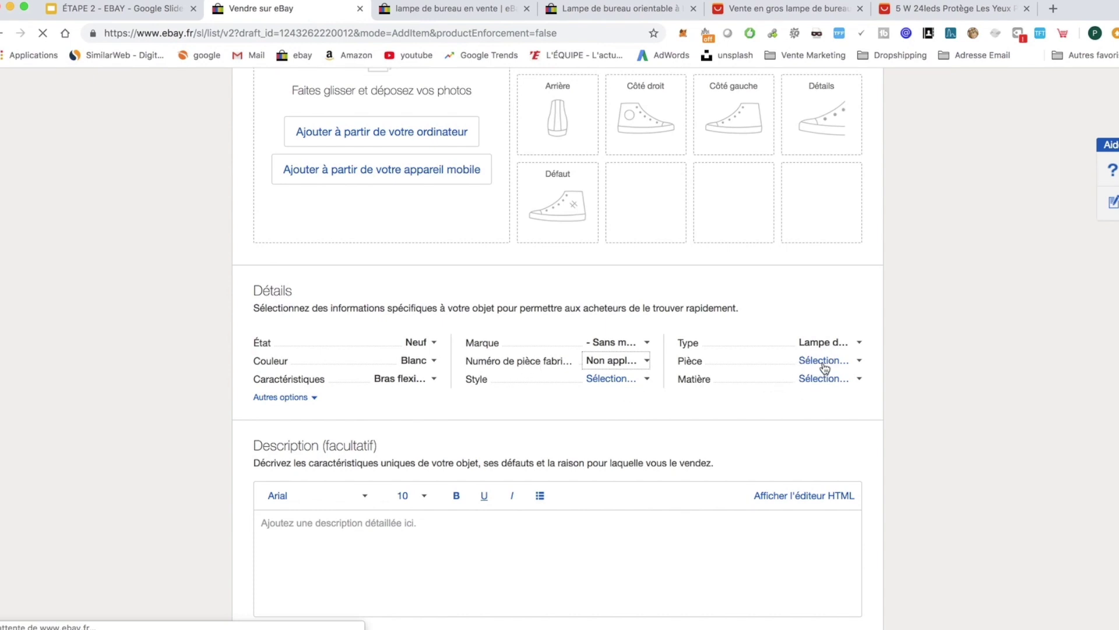
- Set the item's Matière to Plastique
left_click(811, 379)
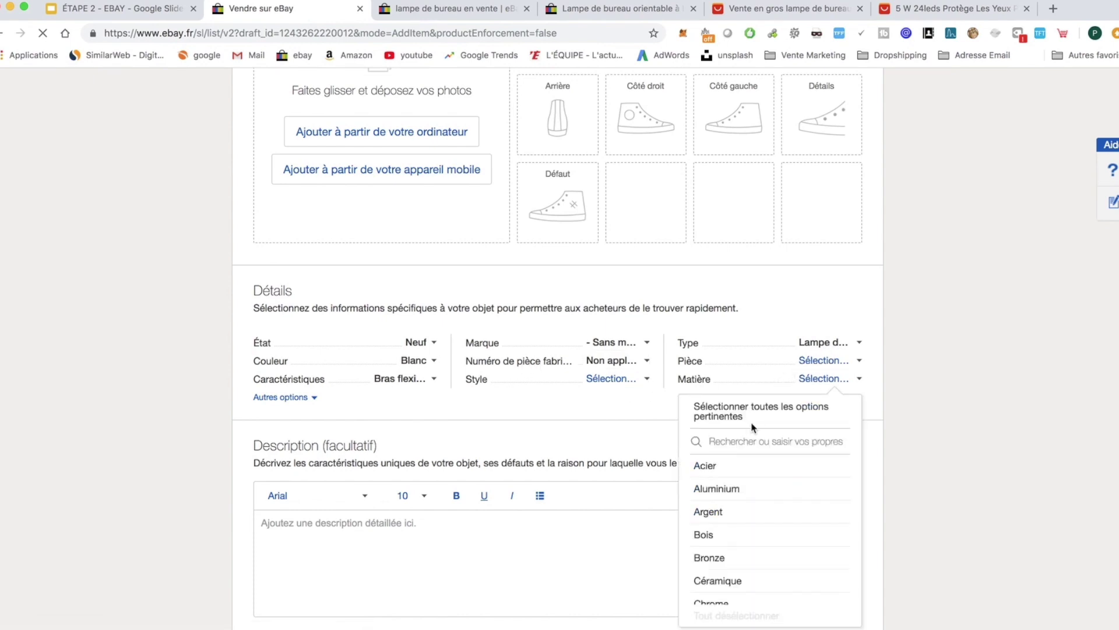
type("plasti")
left_click(719, 486)
left_click(603, 432)
- Copy the lamp's full item description from the AliExpress page, from the intro to the Liste de paquet, and paste it into the eBay listing description
scroll(603, 432, "down", 3)
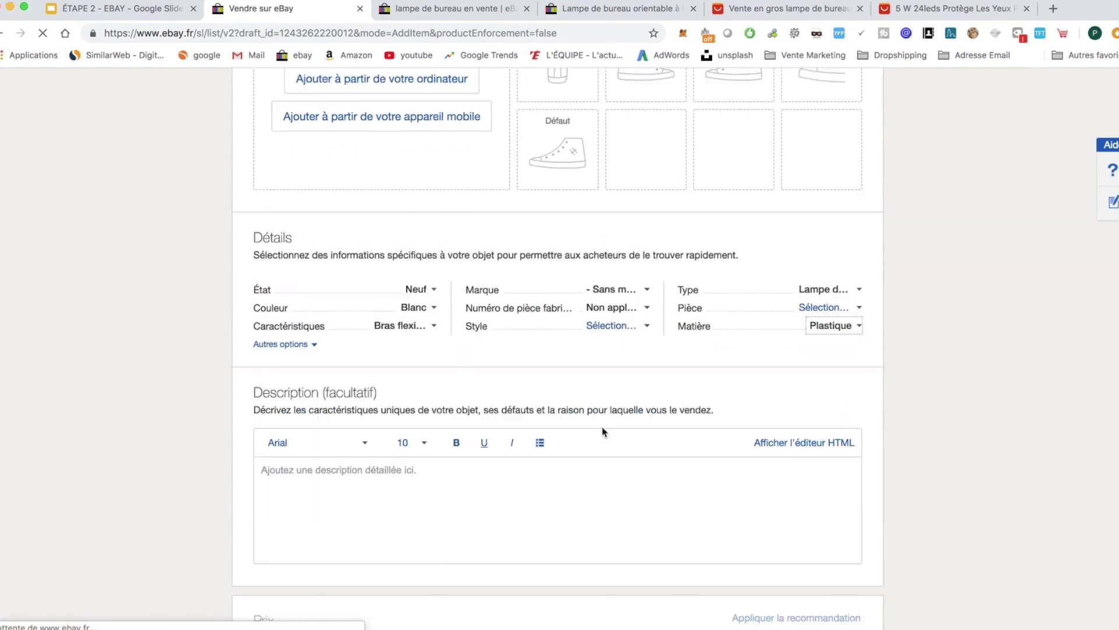
left_click(942, 11)
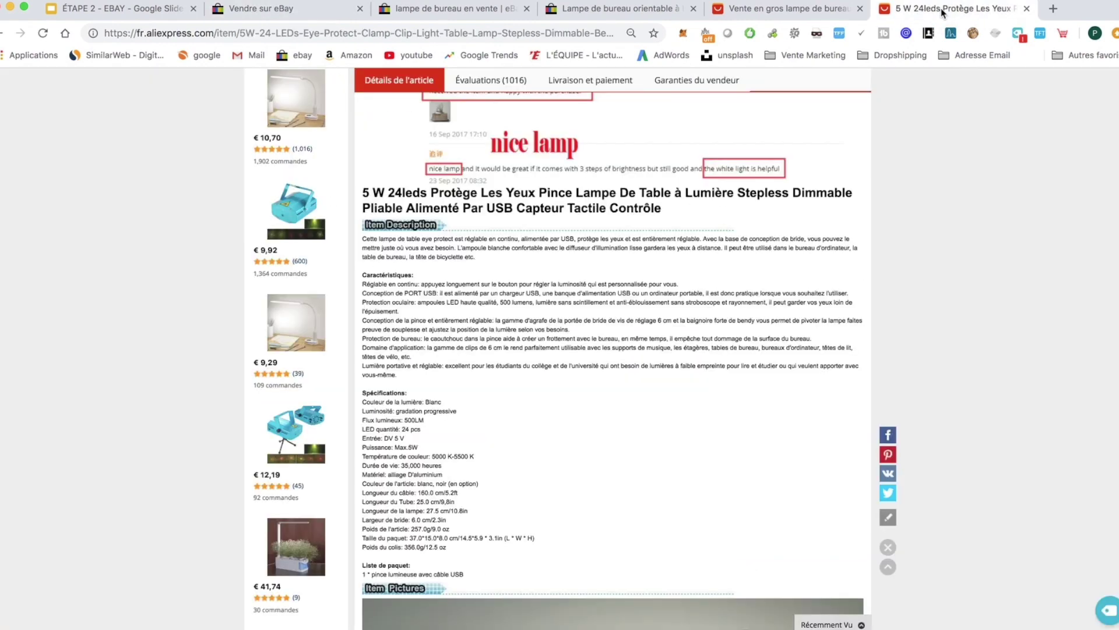
left_click_drag(471, 573, 362, 236)
key("ctrl+c")
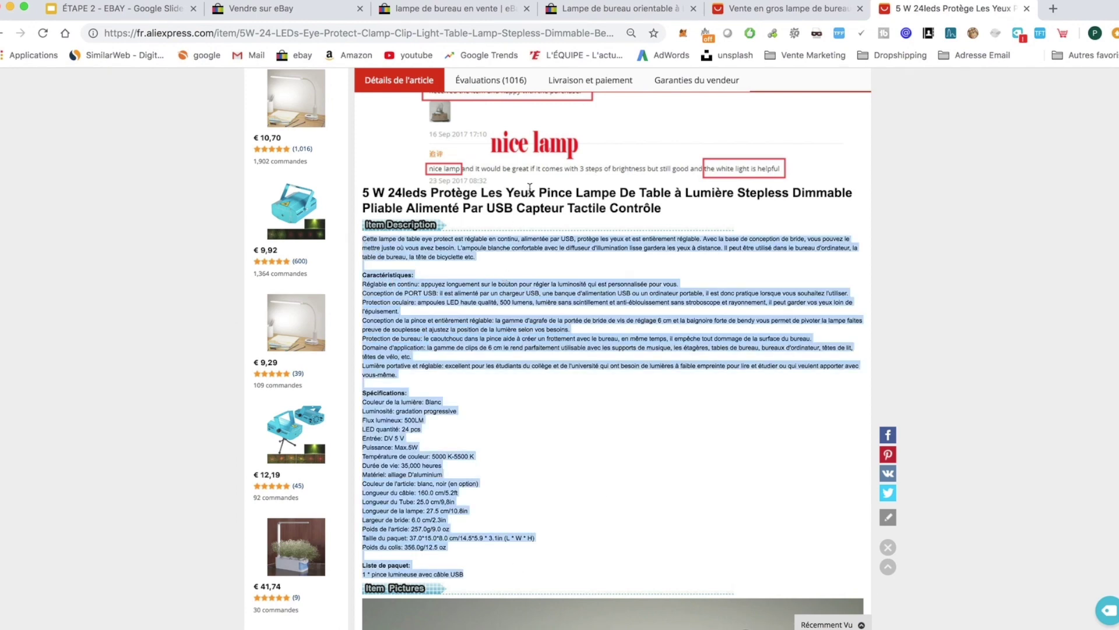
left_click(326, 11)
left_click(421, 443)
key("ctrl+v")
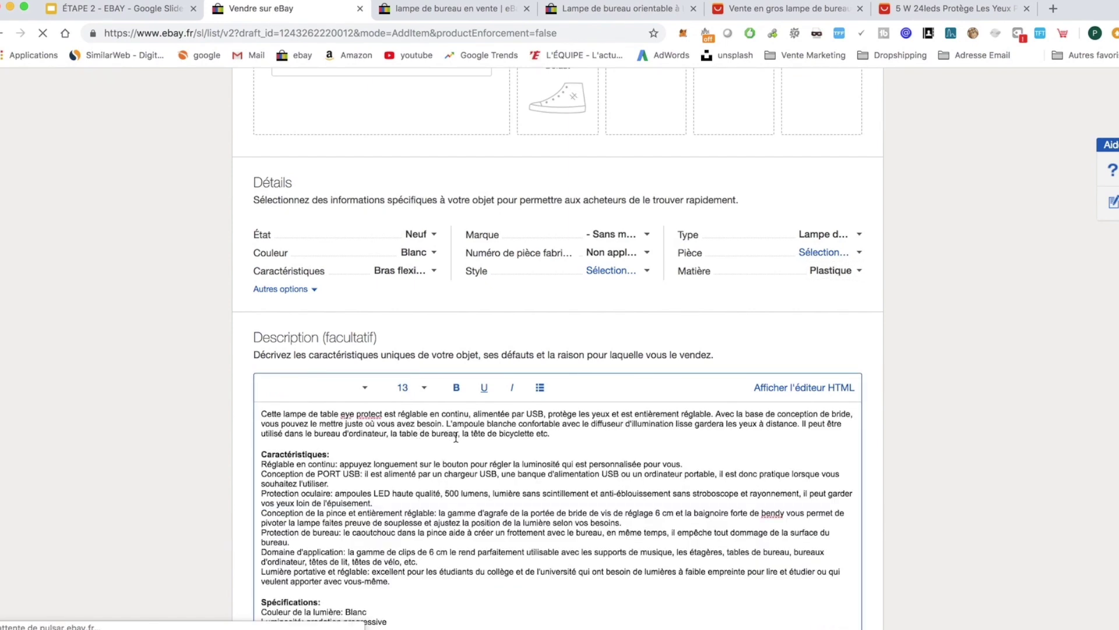
- Replace the "Spécifications:" heading with "Autres informations :" and insert a blank line below both this heading and "Caractéristiques:"
left_click_drag(341, 423, 260, 423)
type("Autres informations :")
key("Return")
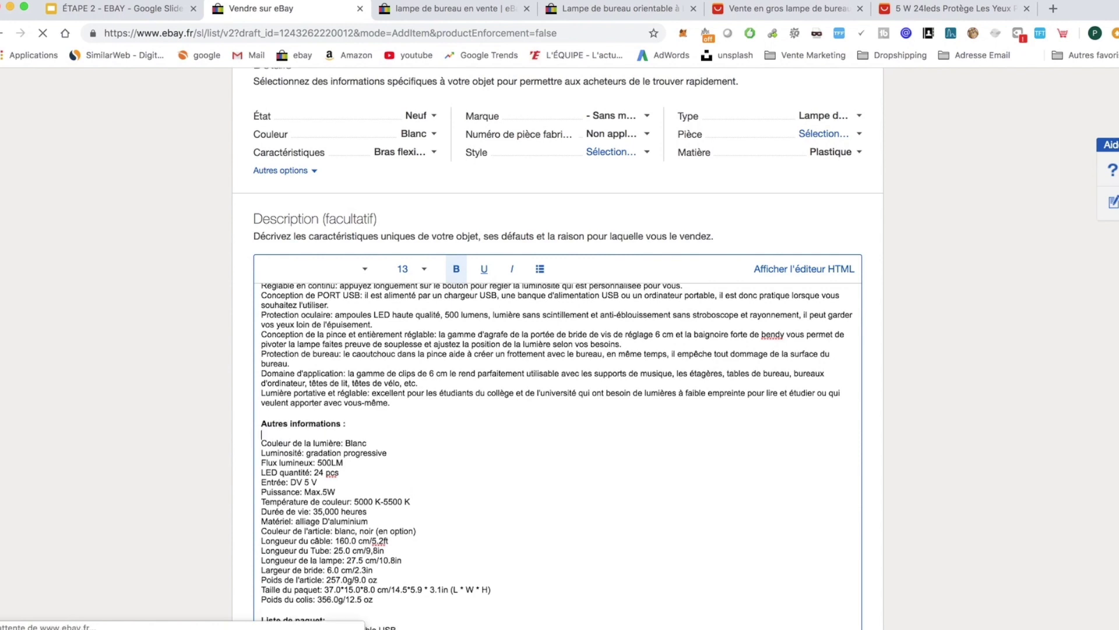
scroll(407, 416, "up", 3)
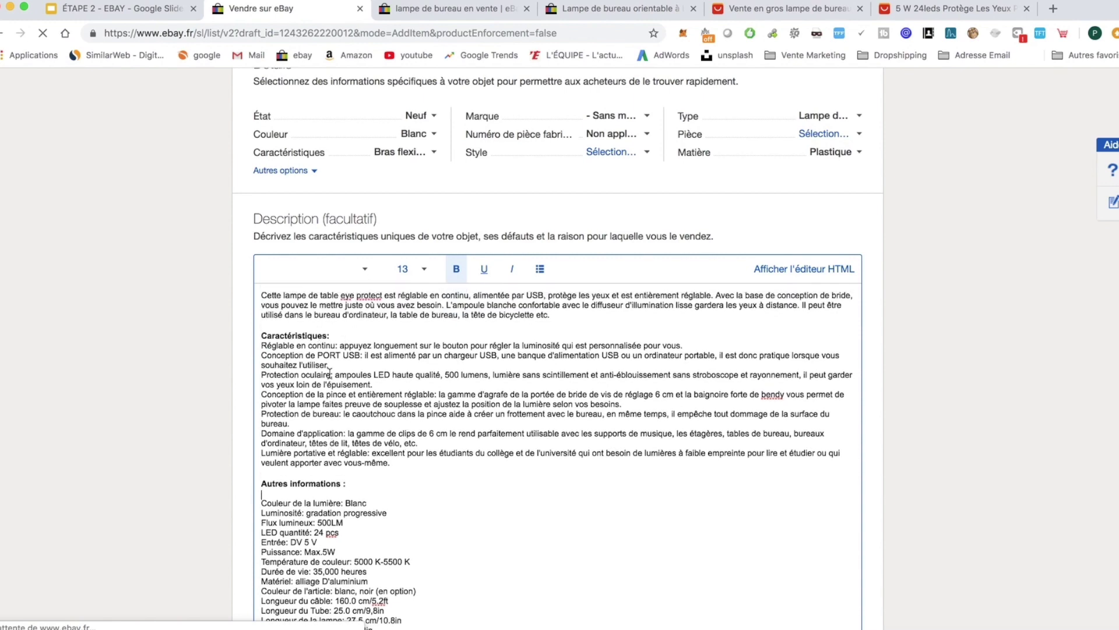
scroll(325, 413, "down", 3)
scroll(184, 452, "down", 3)
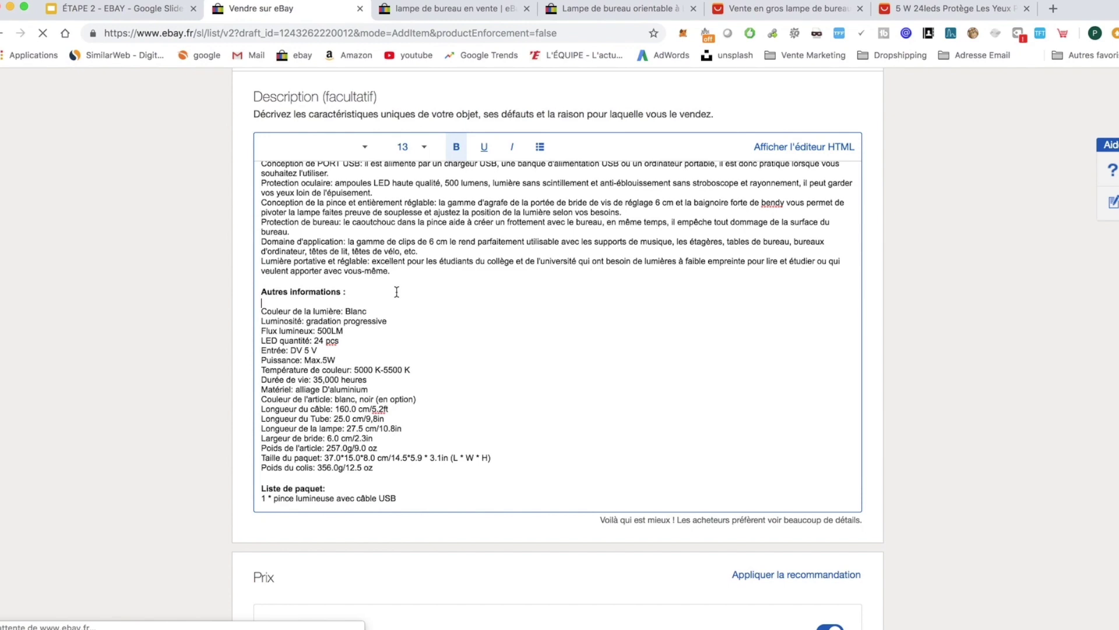
scroll(396, 291, "up", 5)
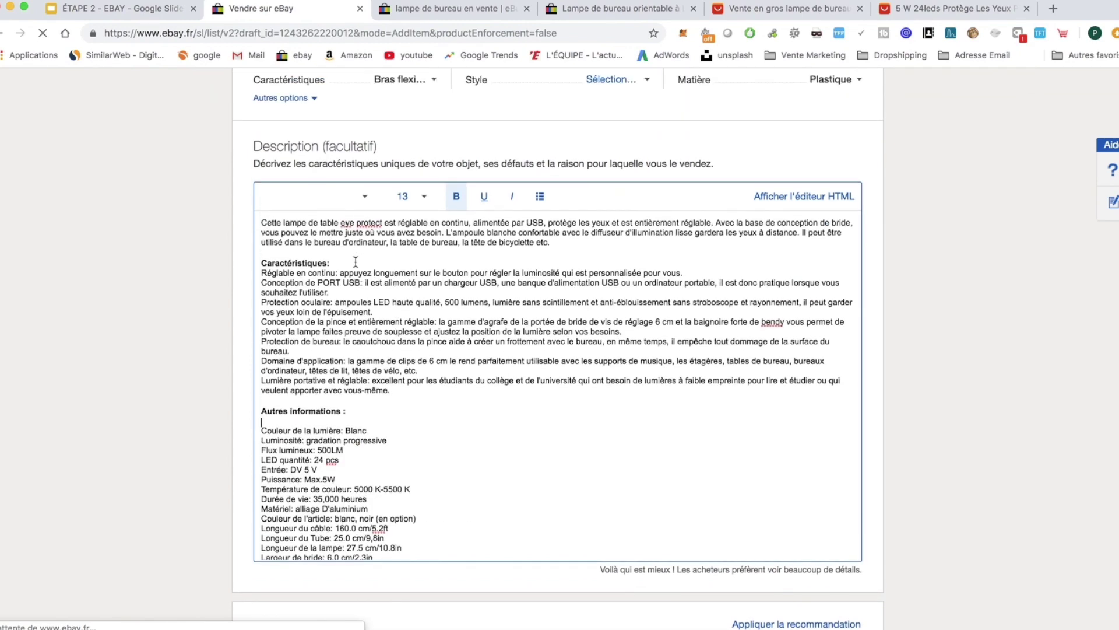
left_click(356, 262)
key("Return")
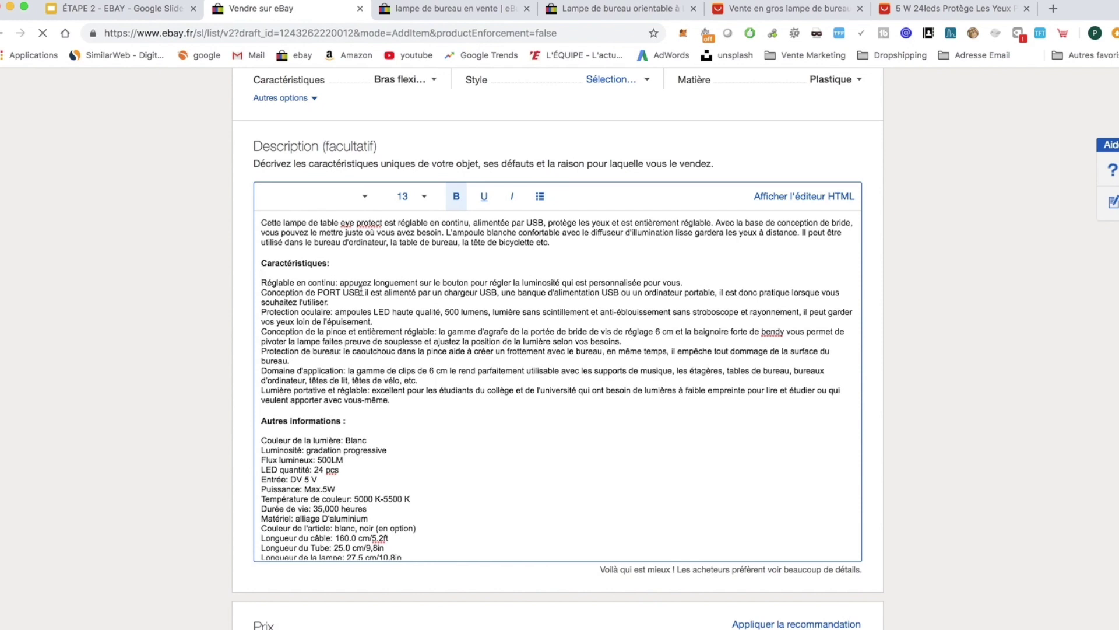
- Delete the "Conception de PORT USB:" label so that its line starts with "il est alimenté"
left_click_drag(361, 292, 261, 292)
key("BackSpace")
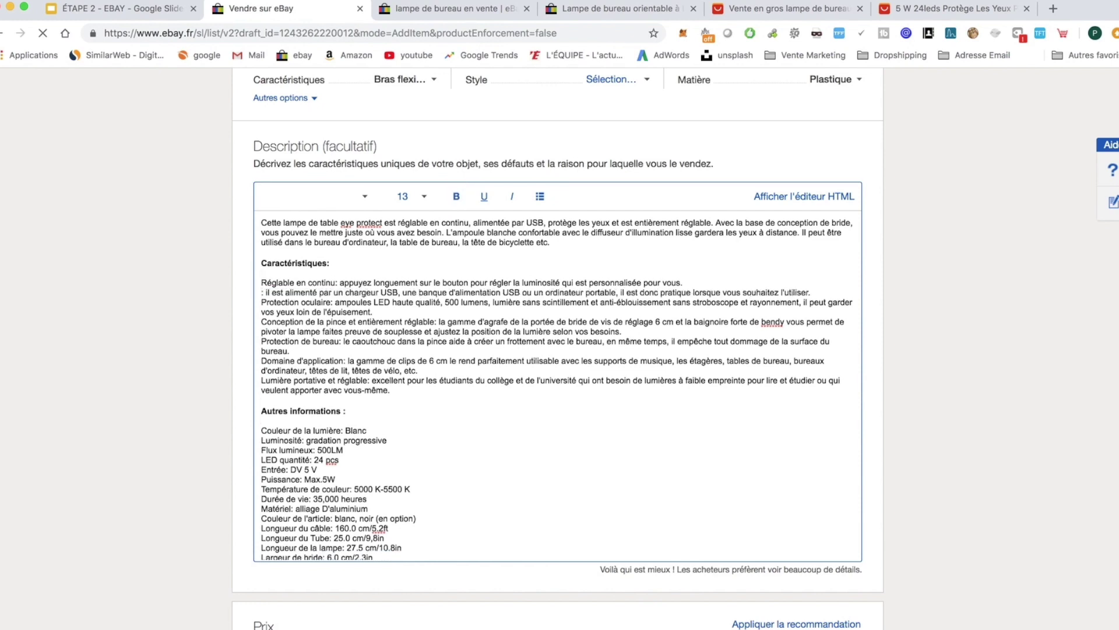
key("Delete")
key("Delete")
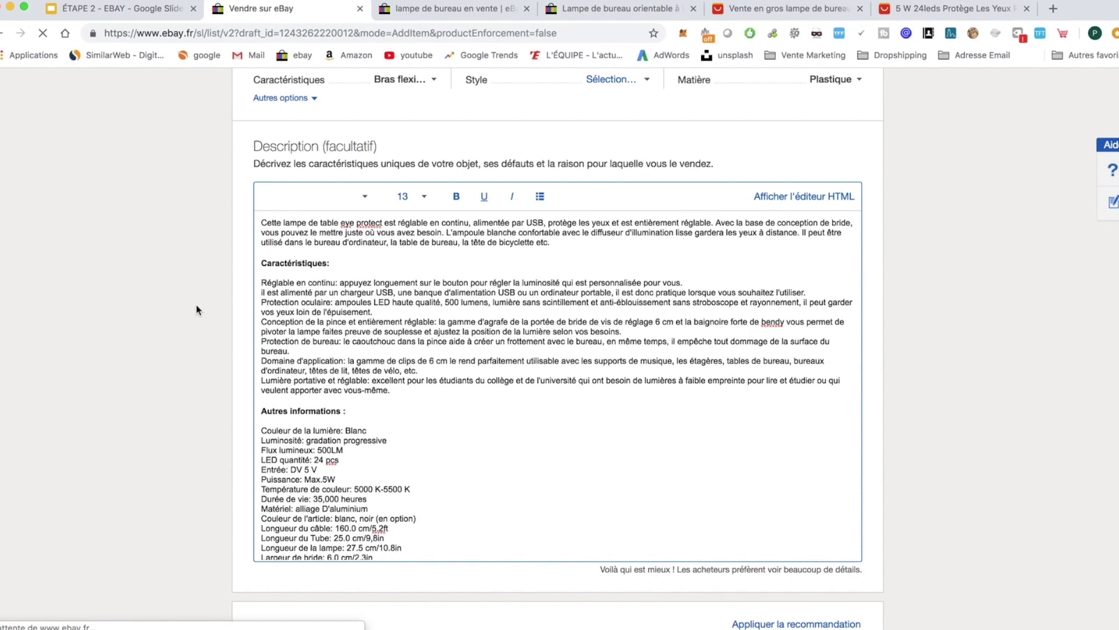
- Make room above the description's first paragraph and paste a copy of the listing title there
left_click(262, 222)
key("Return")
key("Return")
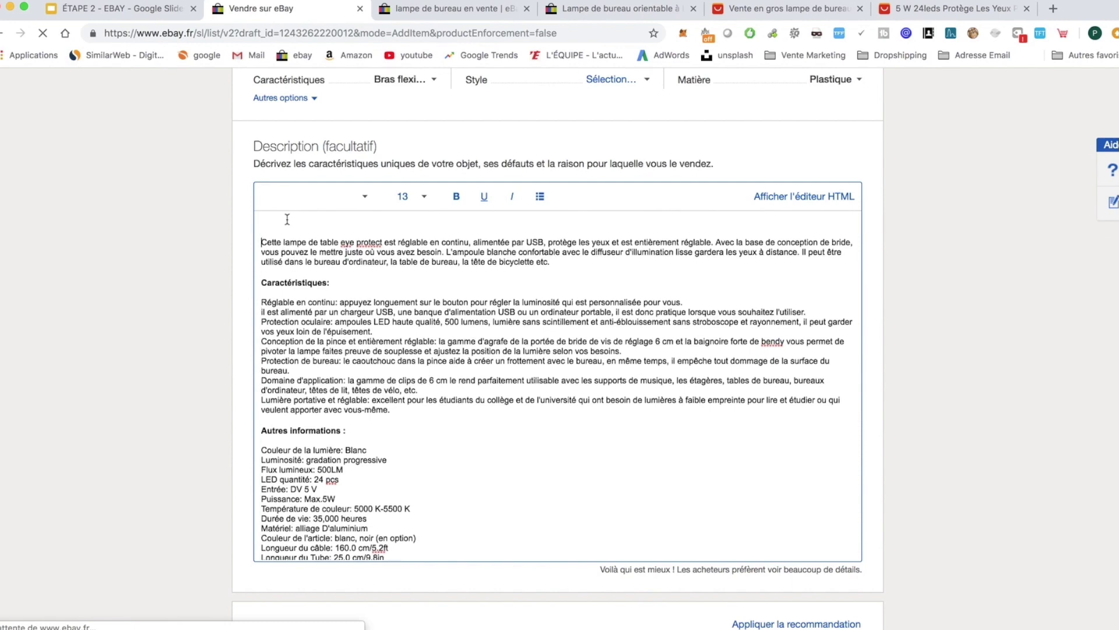
scroll(293, 219, "up", 10)
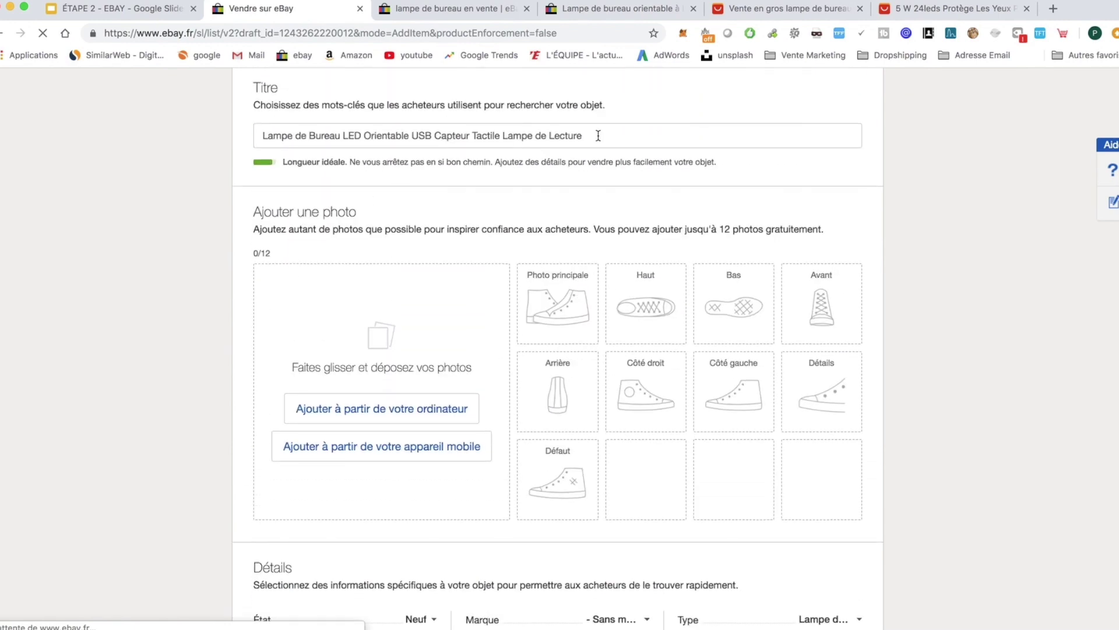
left_click_drag(599, 135, 200, 142)
key("ctrl+c")
left_click(140, 312)
scroll(140, 313, "down", 7)
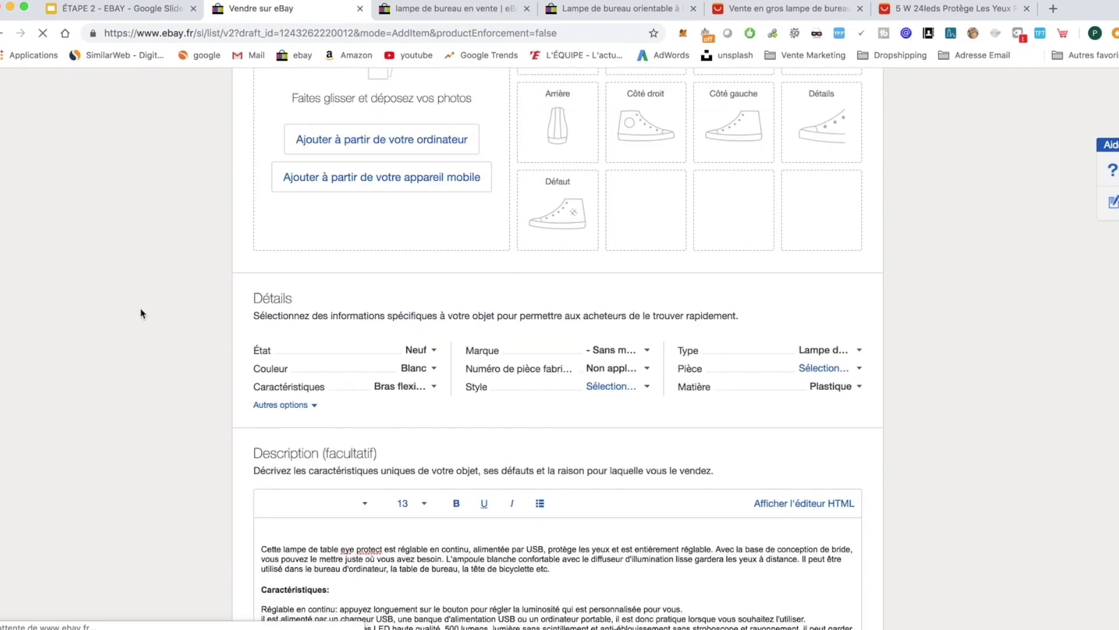
left_click(283, 389)
key("ctrl+v")
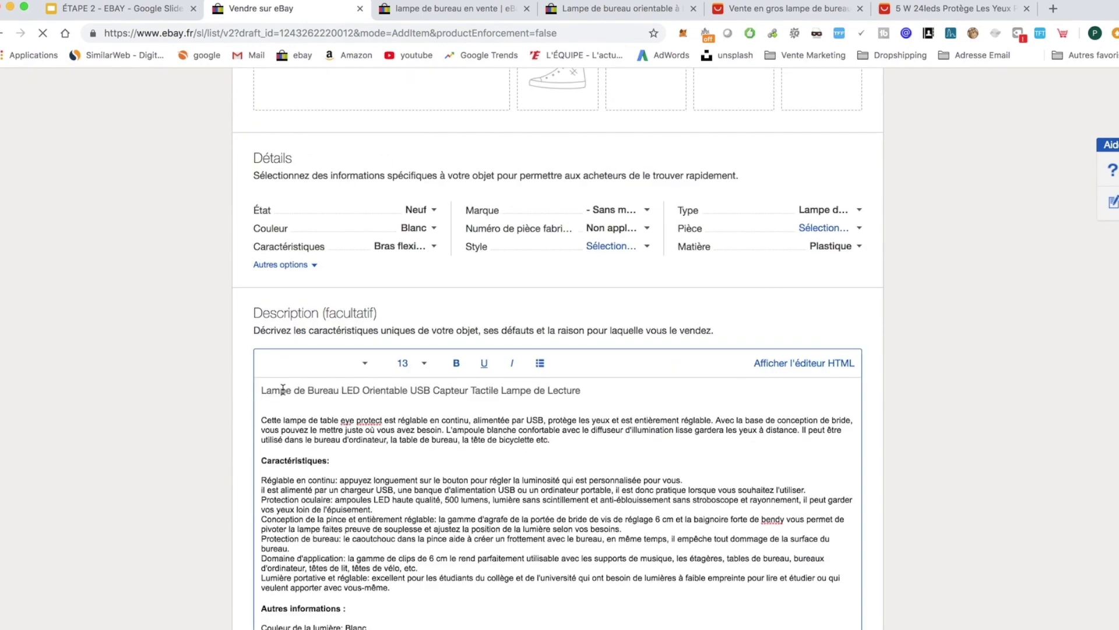
- Format the title line in the description as bold with font size 32
left_click_drag(587, 387, 193, 379)
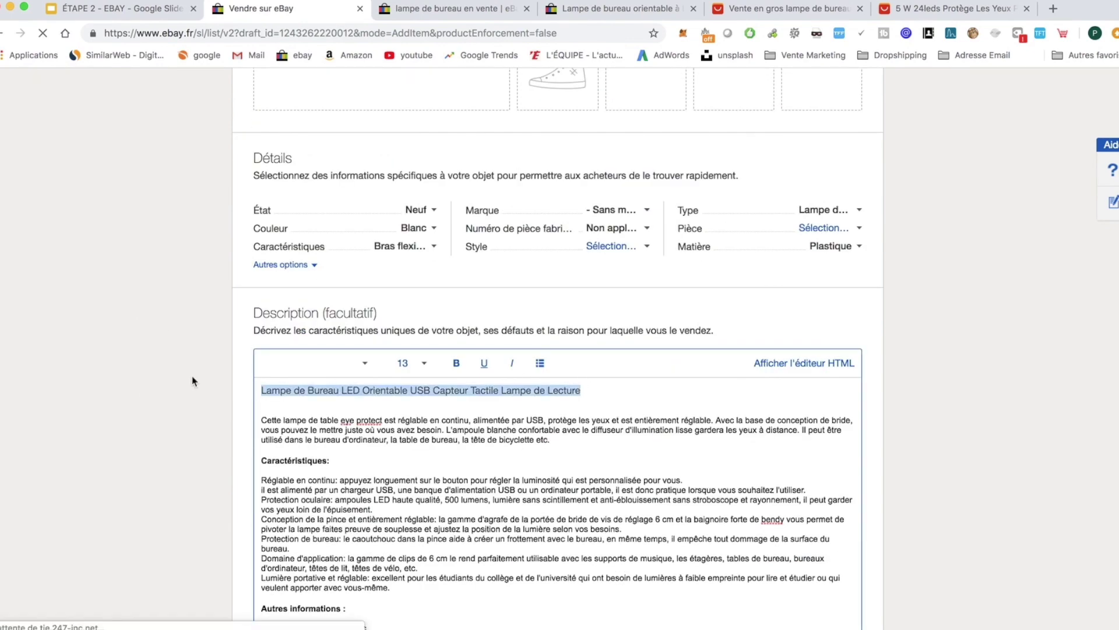
left_click(450, 365)
left_click(424, 367)
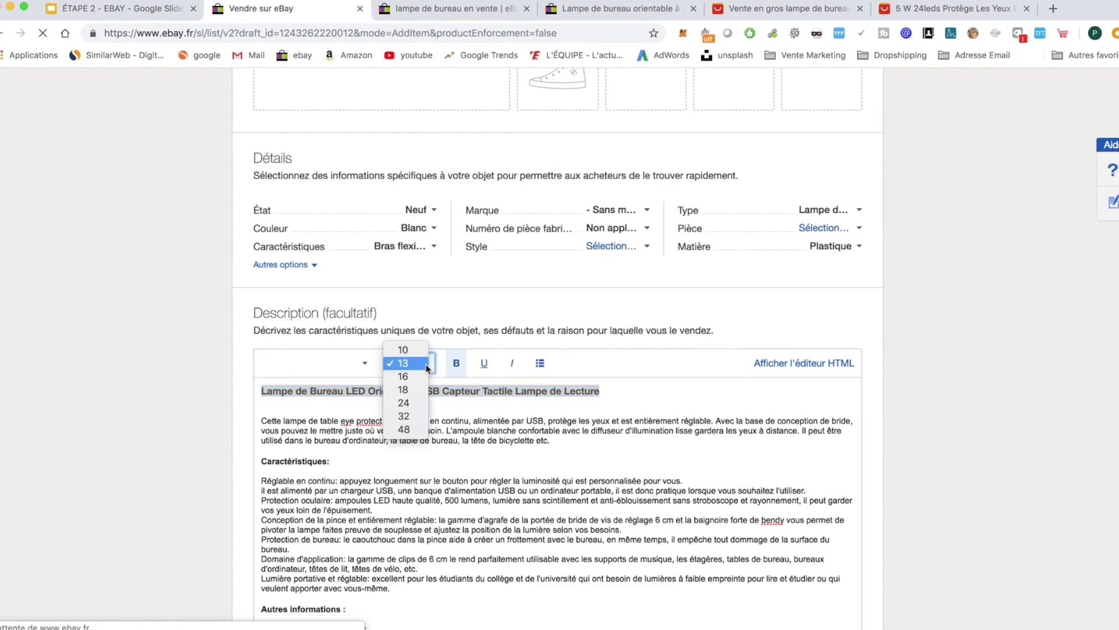
left_click(403, 415)
left_click(477, 414)
- Add a LIVRAISON heading at the end of the description, below the package list
scroll(421, 251, "up", 6)
scroll(414, 241, "up", 3)
scroll(443, 248, "down", 10)
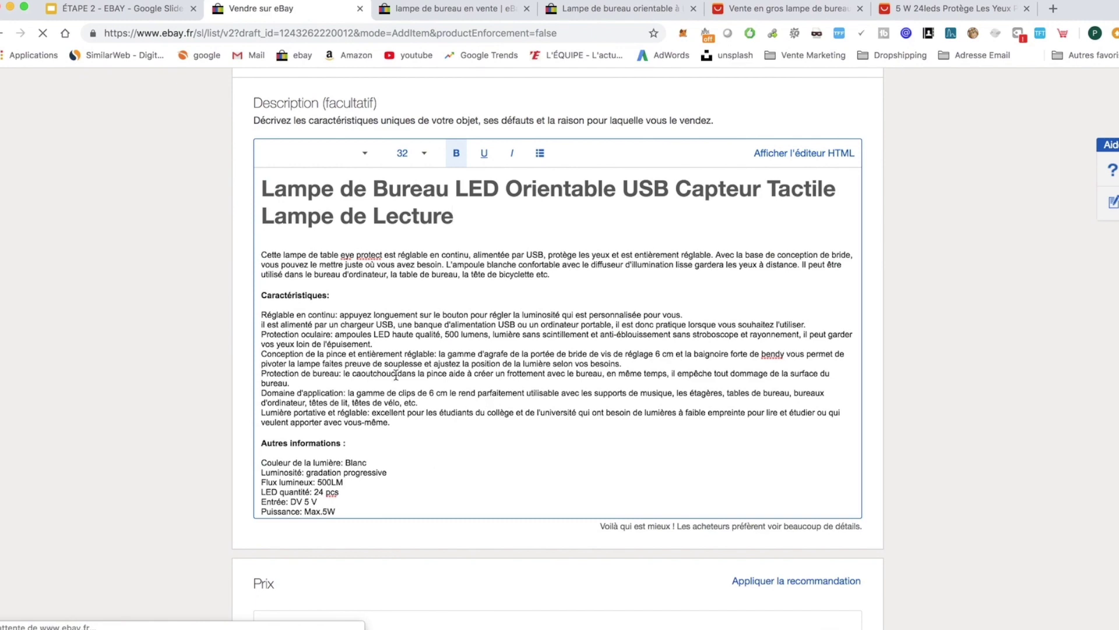
scroll(395, 375, "down", 3)
scroll(410, 408, "down", 3)
left_click(424, 503)
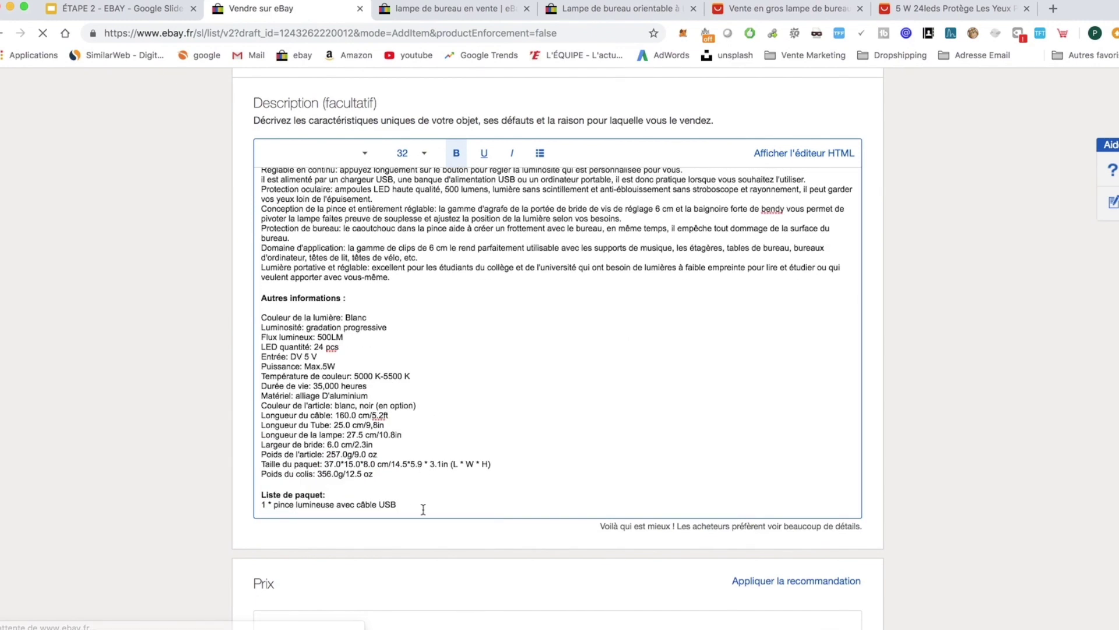
key("Return")
key("Return")
type("LIVRAISON")
key("Return")
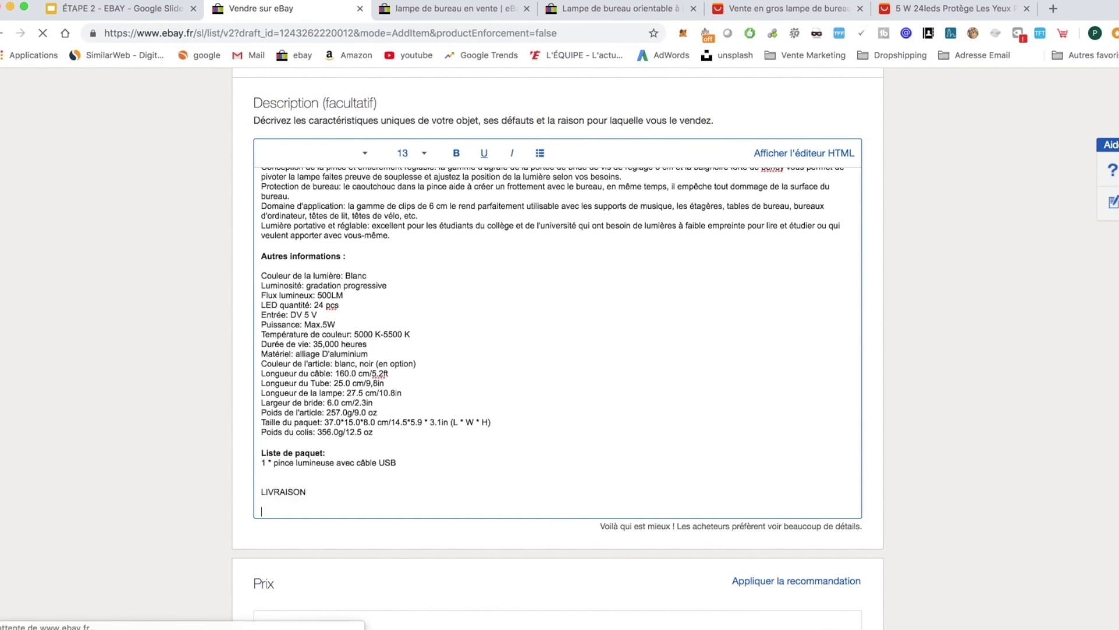
- Write under LIVRAISON: "Livraison gratuite. Nous expédions les produits dans la journée. Les délais peuvent aller de 2 à 3 semaines."
type("Livraiso")
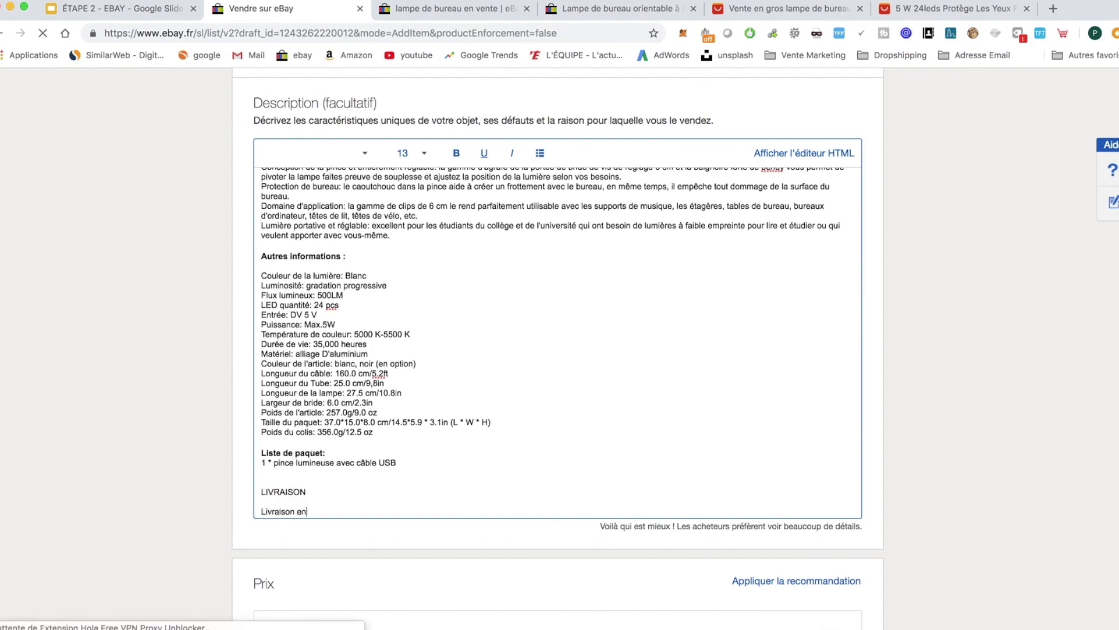
type("n gratuite. Nous expédions les produits")
type("d")
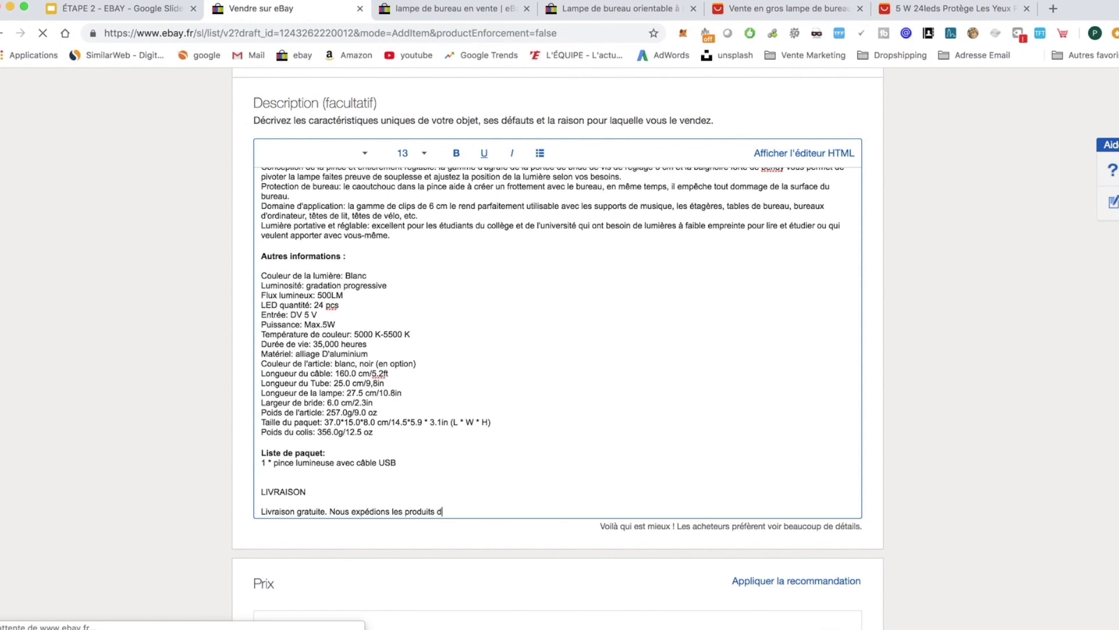
type("ans la journée, ")
type(" Les délais peuvent ")
type("aller de 2")
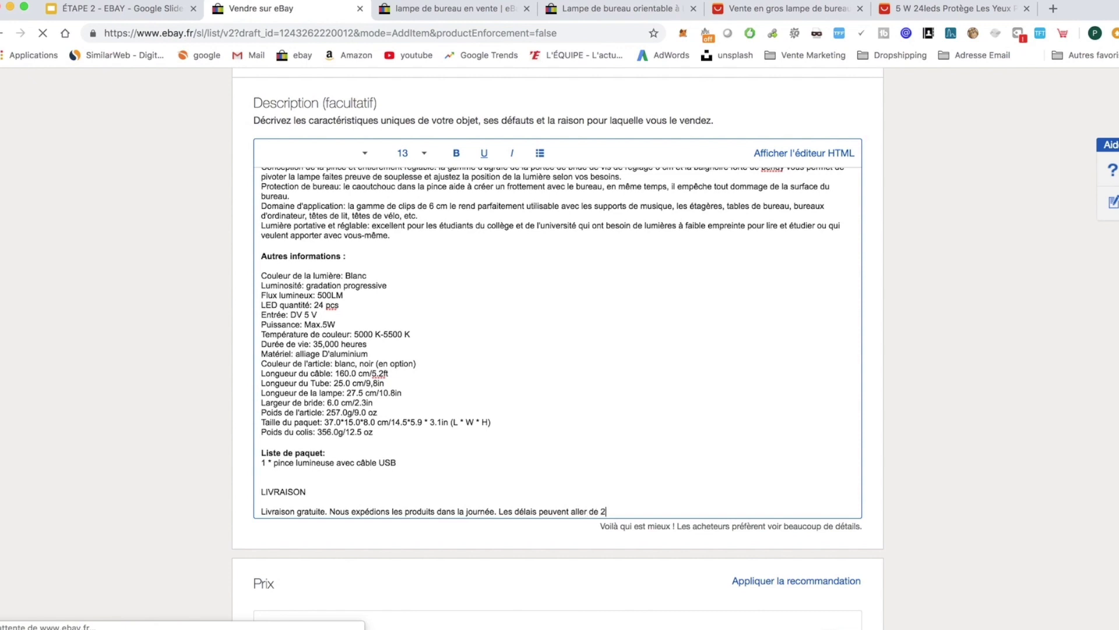
type(" à 3 semaines.")
key("Return")
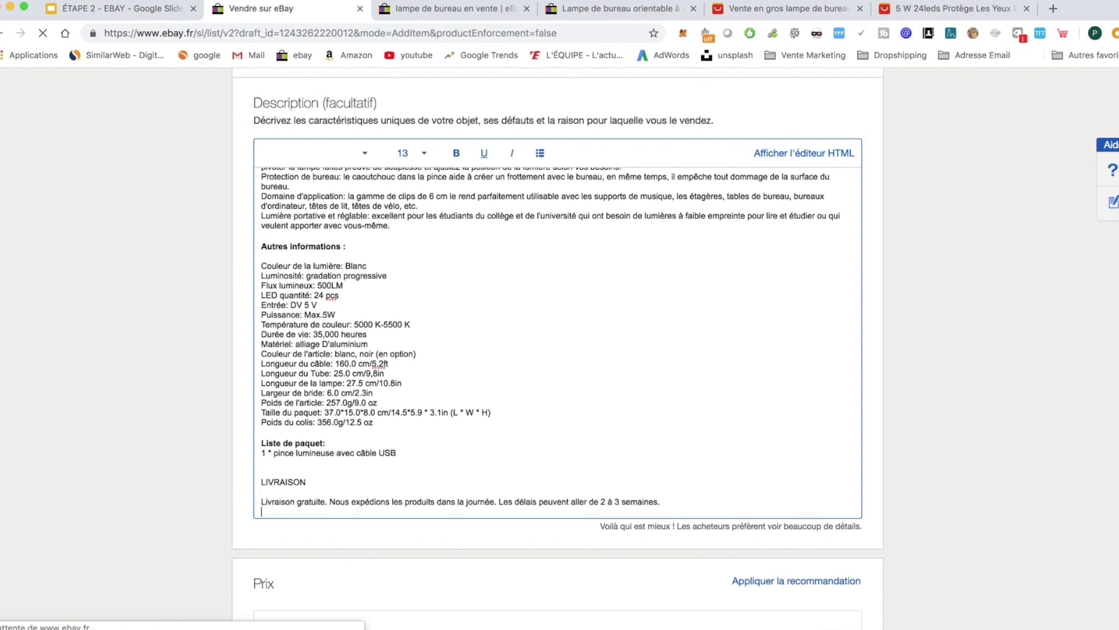
- Add a RETOURS section reading "Satisfait ou remboursé, si le produit ne vous satisfait pas, vous pouvez le retourner gratuitement."
key("Return")
type("RETOURS")
key("Return")
key("Return")
type("Satisfait ou remboursé, si le produit ne vous satisfait pas, vous povue")
key("BackSpace")
key("BackSpace")
key("BackSpace")
type("uvez le retourner gratuitement.")
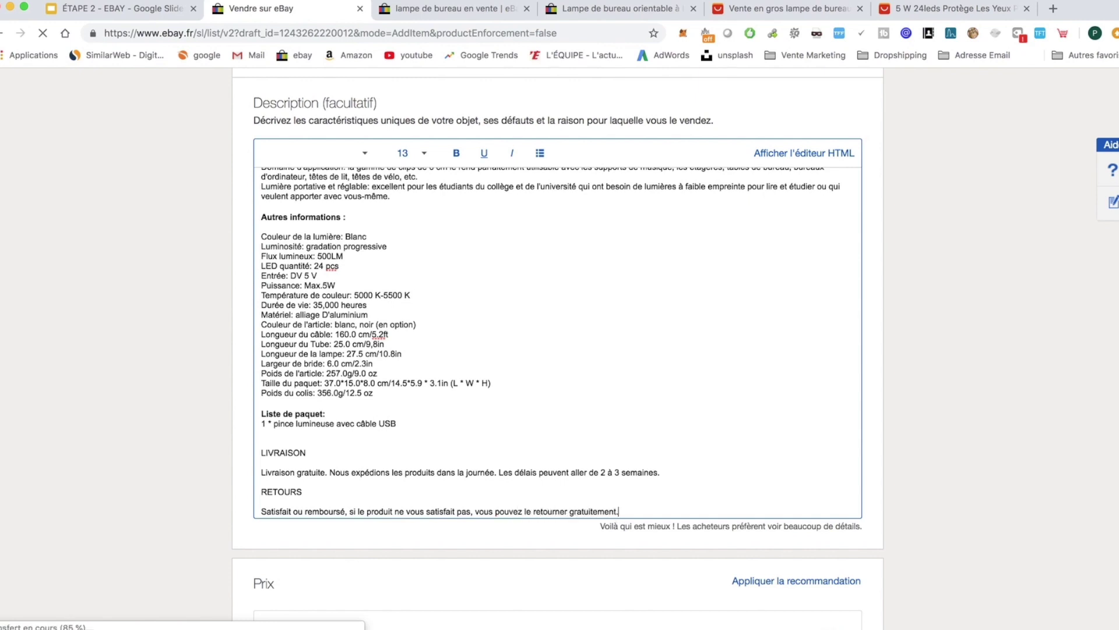
- Add a PAIEMENT section reading "Les paiements se font par paypal et sont entièrement sécurisés." and look over the whole description
key("Return")
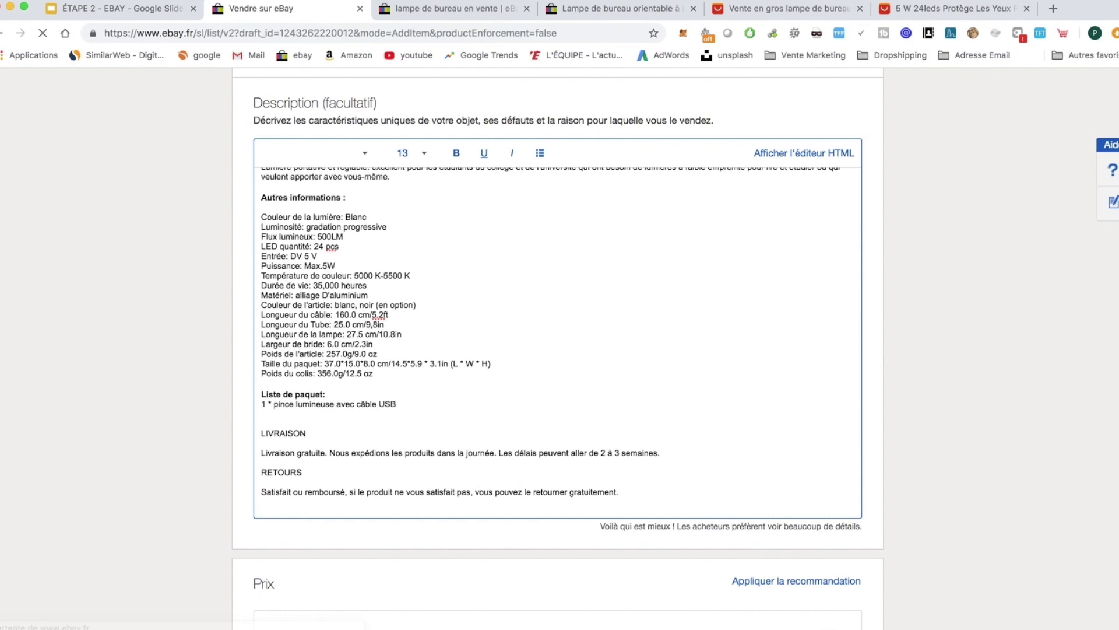
type("PAIEMENT")
key("Return")
key("Return")
type("Les paiements se fon")
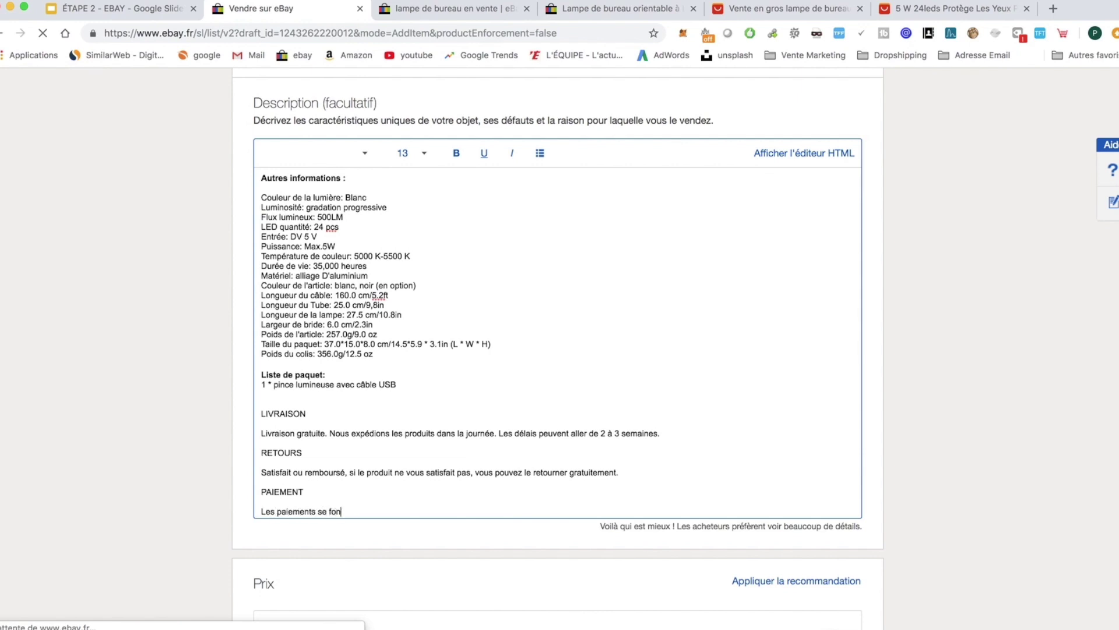
type("t par paypal et sont entièrement sécurisés.")
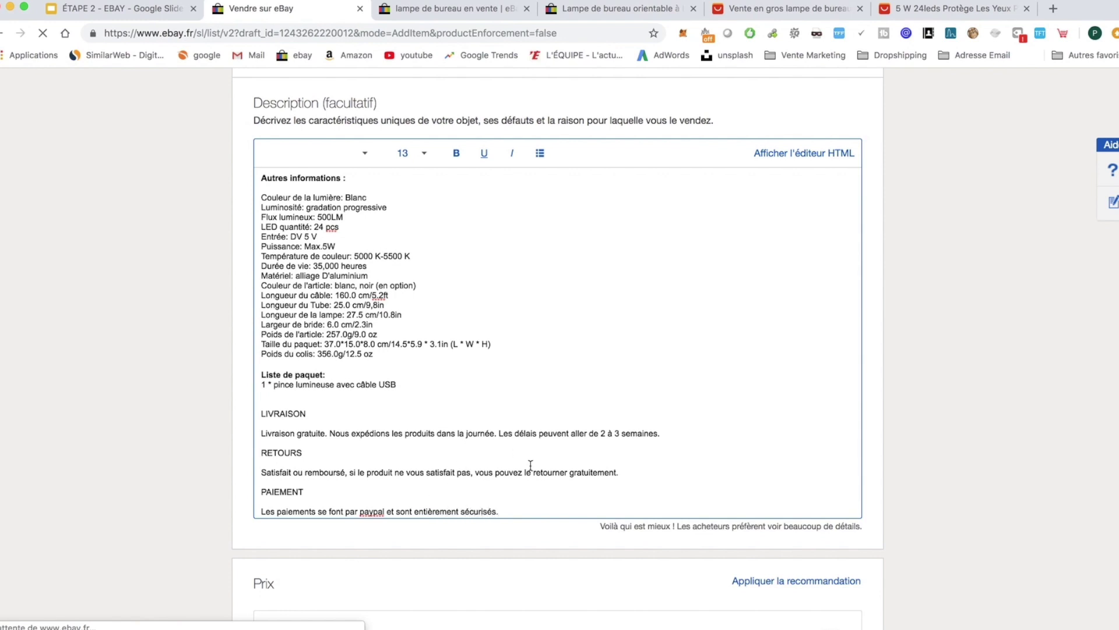
scroll(463, 441, "down", 3)
scroll(463, 441, "down", 2)
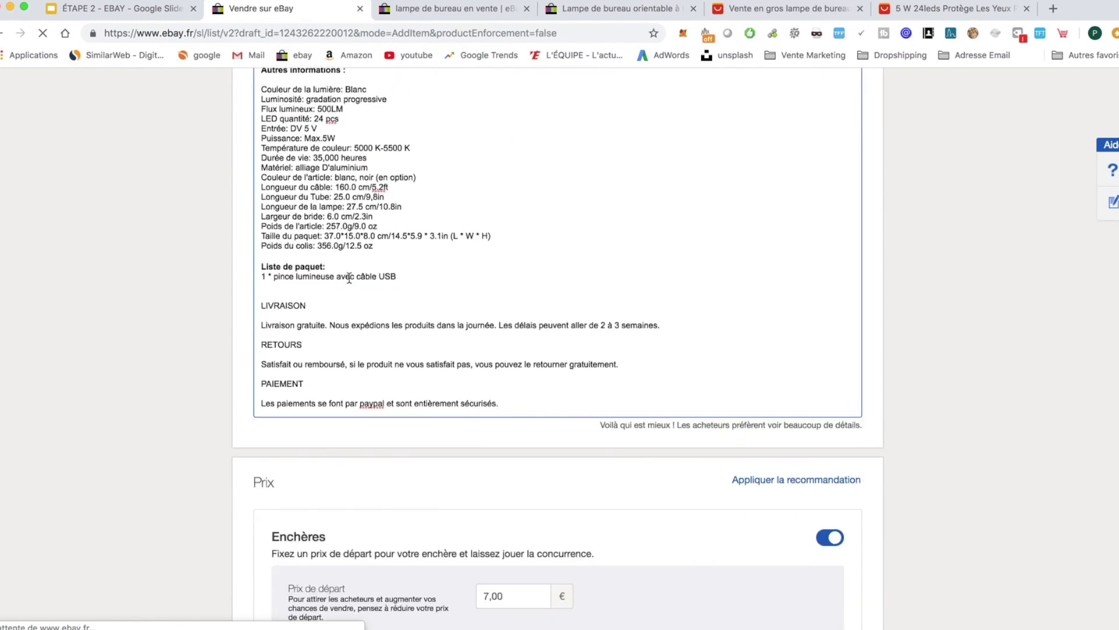
scroll(361, 266, "up", 8)
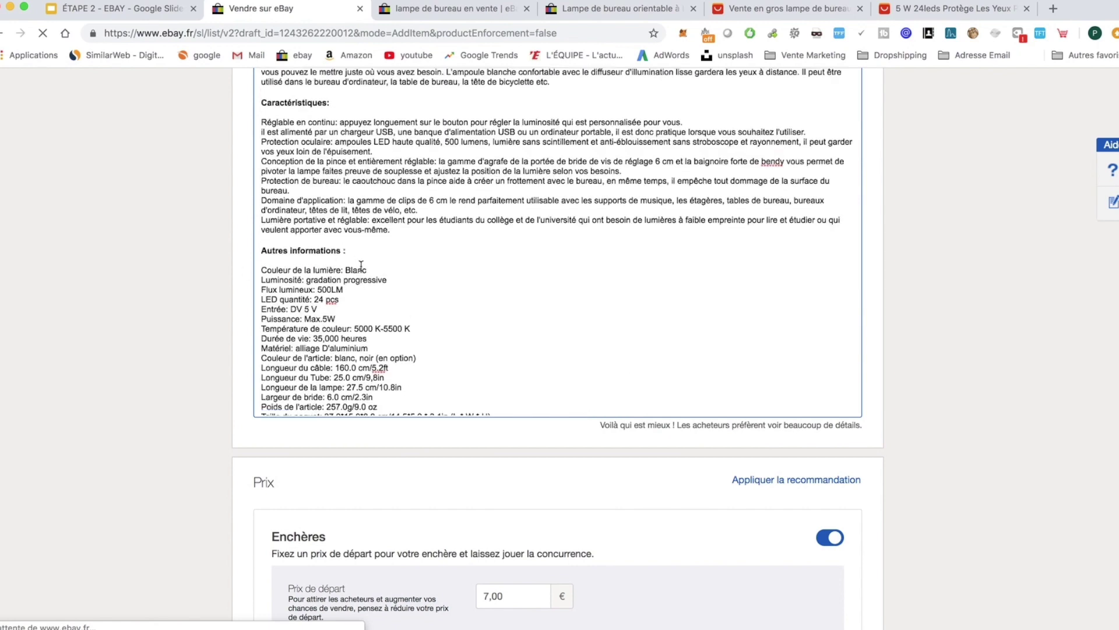
scroll(361, 266, "down", 8)
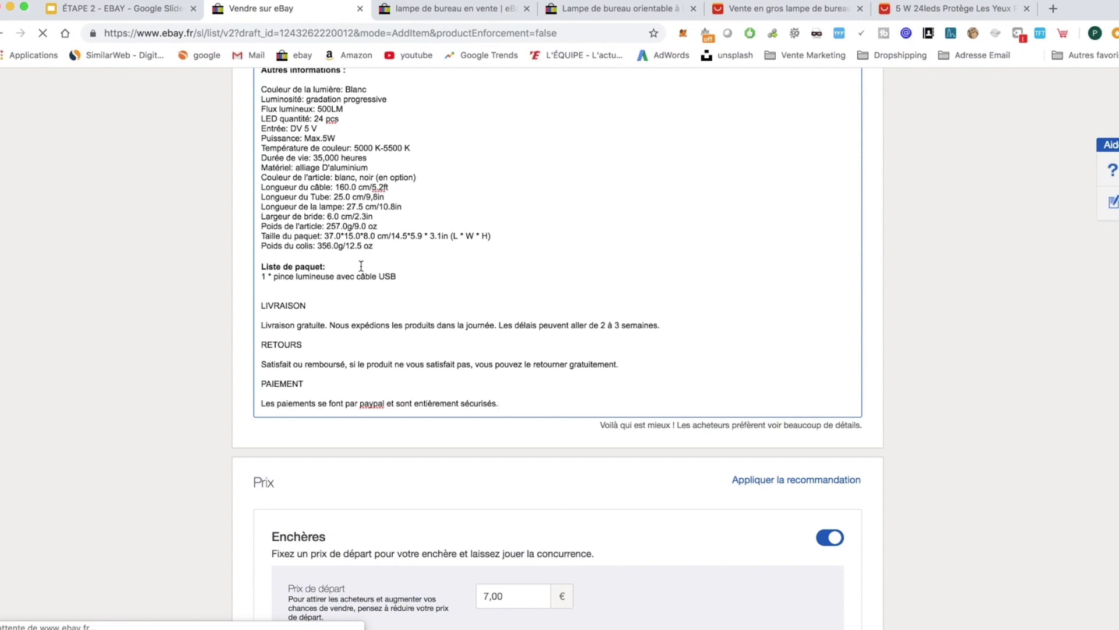
- Check the finished description and clear the auction starting price in the Prix section
scroll(174, 377, "down", 3)
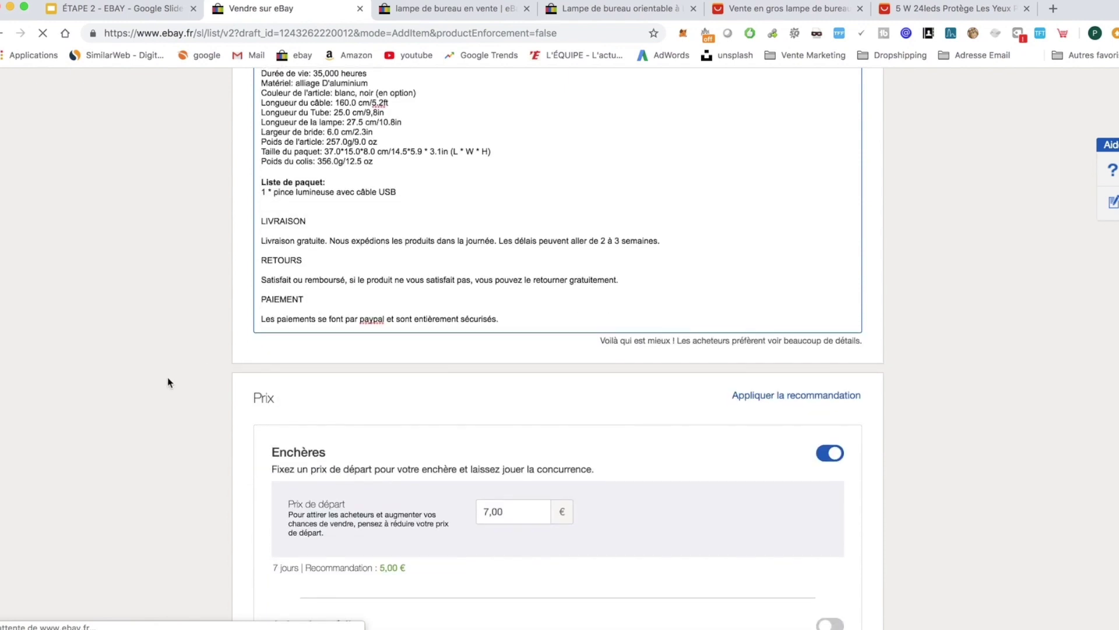
scroll(177, 223, "up", 5)
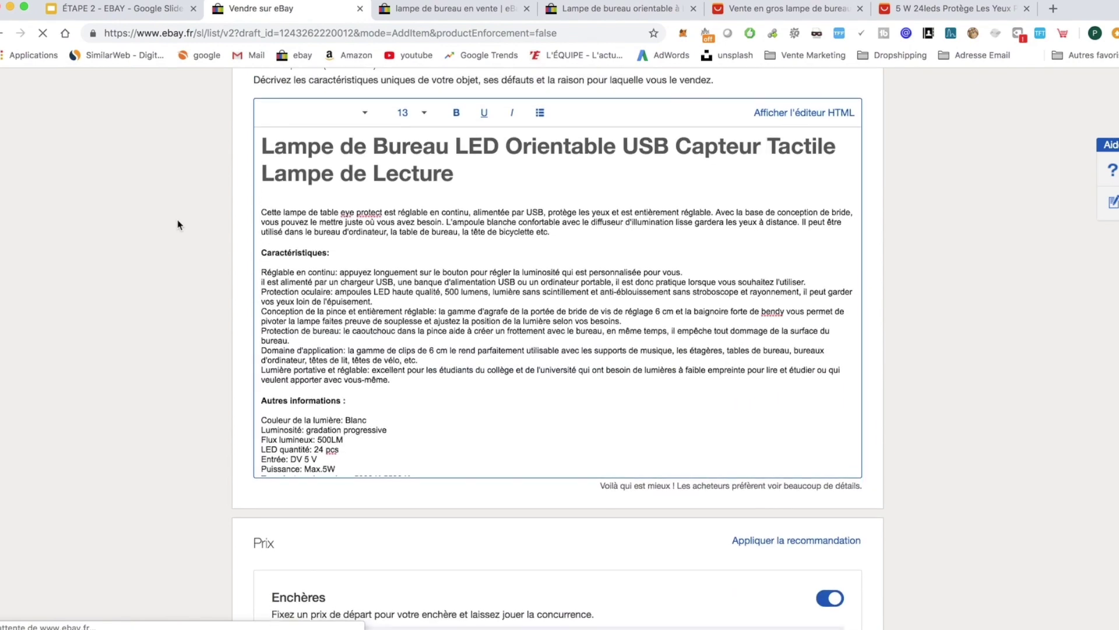
scroll(181, 310, "down", 3)
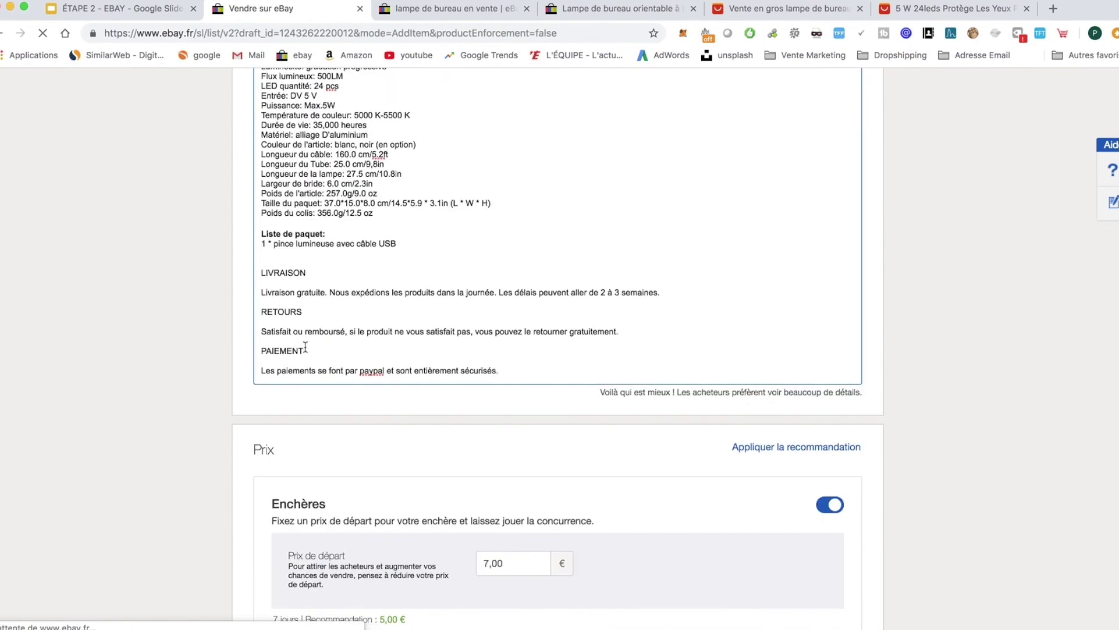
scroll(195, 257, "down", 4)
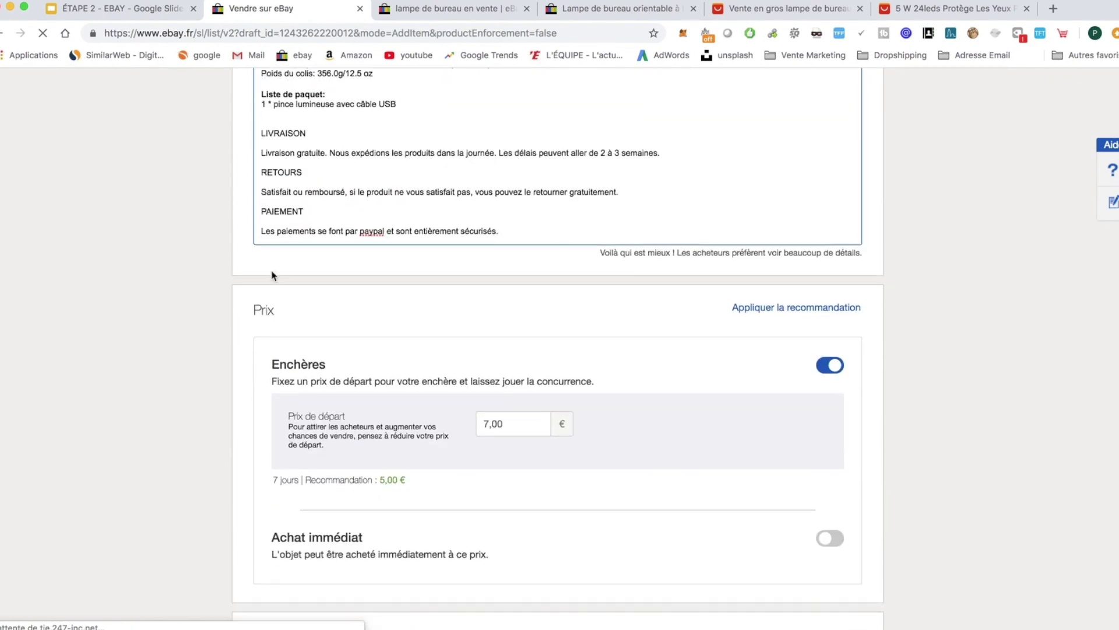
left_click(504, 422)
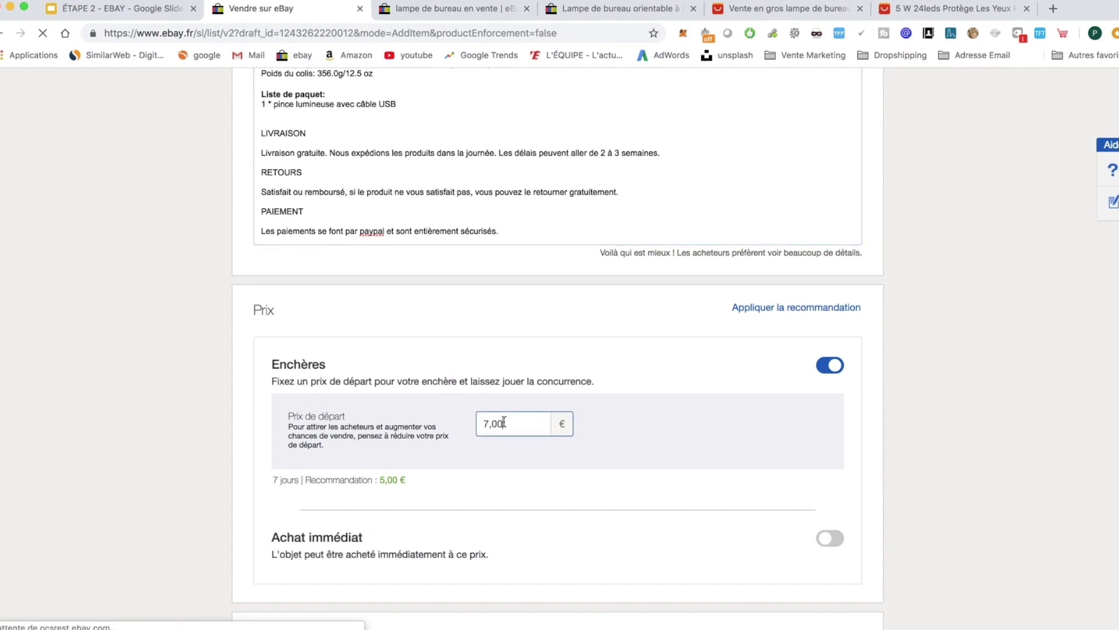
key("BackSpace")
key("BackSpace")
key("BackSpace")
key("BackSpace")
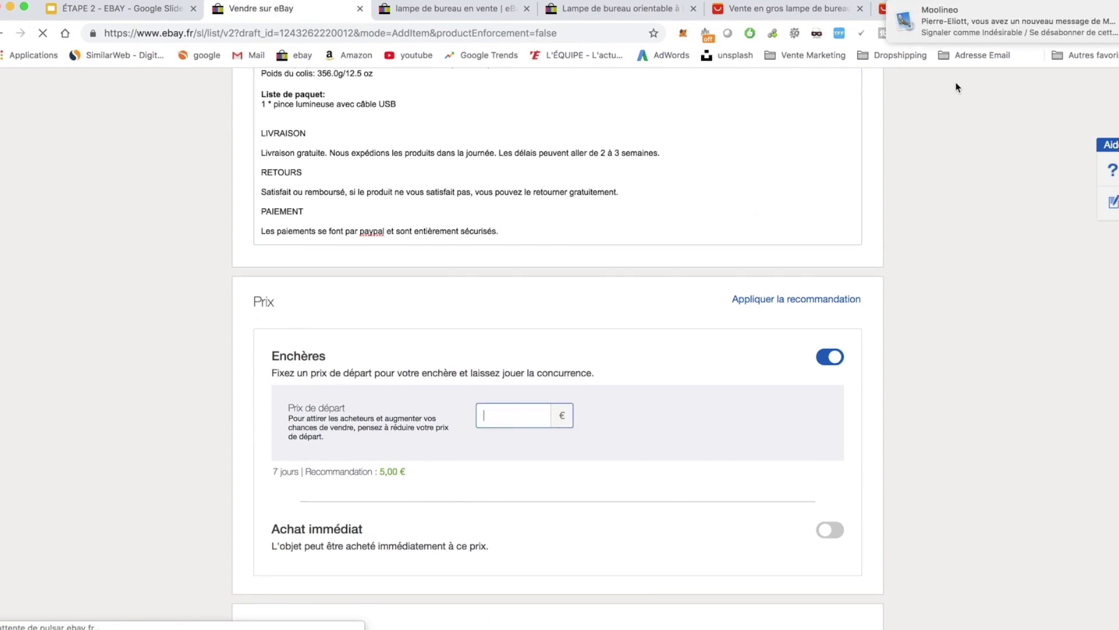
- Check the lamp's AliExpress price against the similar LED lamp on eBay and the eBay search results, and return to the listing draft
left_click(941, 11)
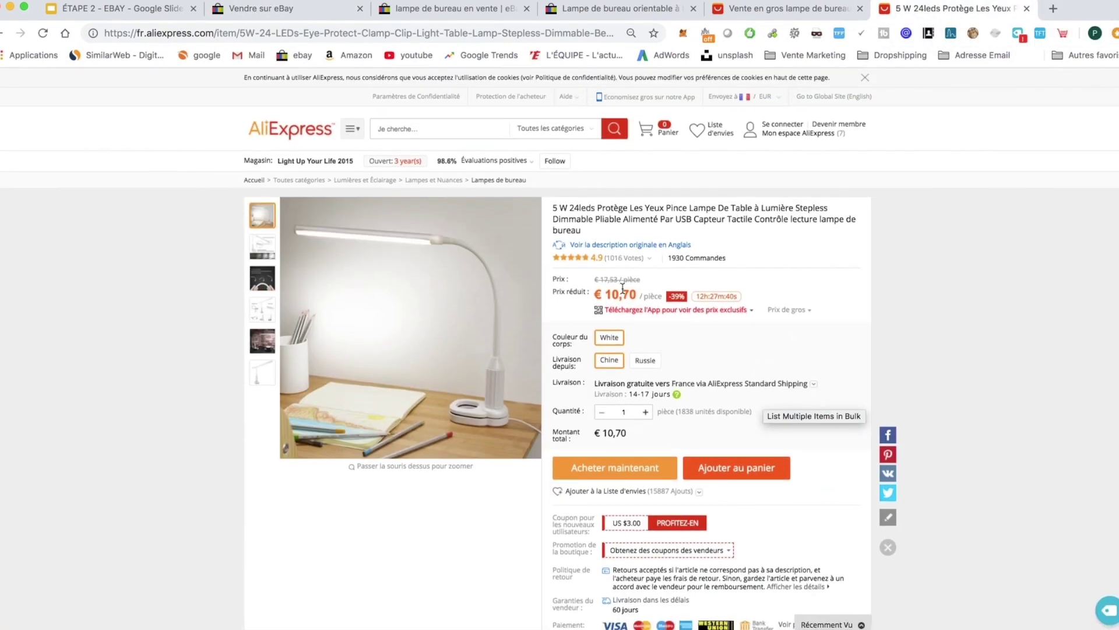
left_click(642, 11)
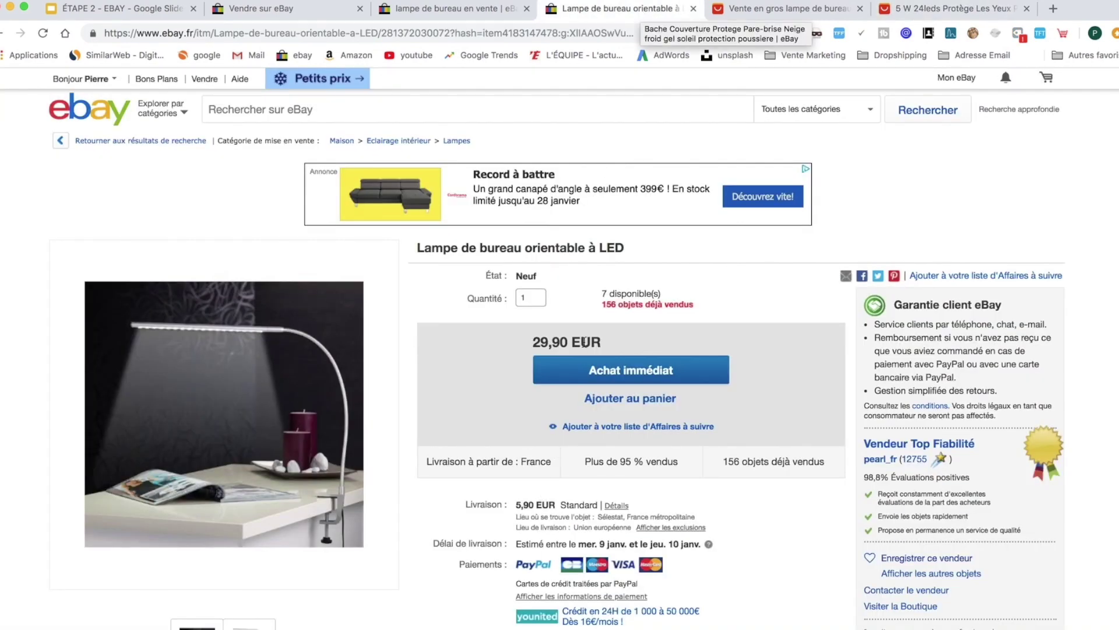
left_click(492, 10)
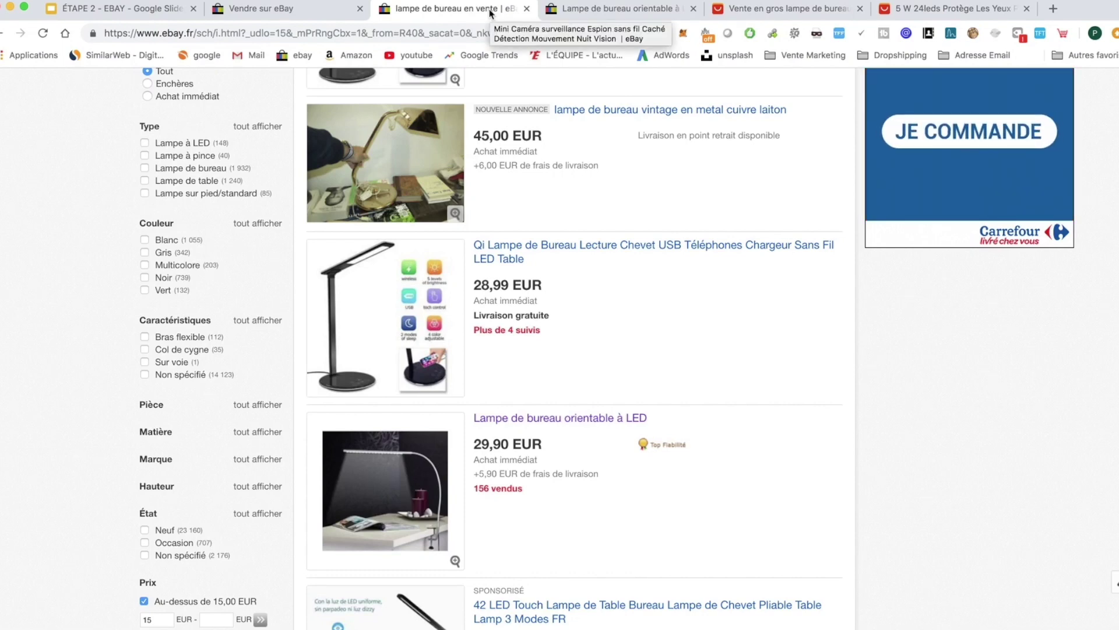
left_click(320, 10)
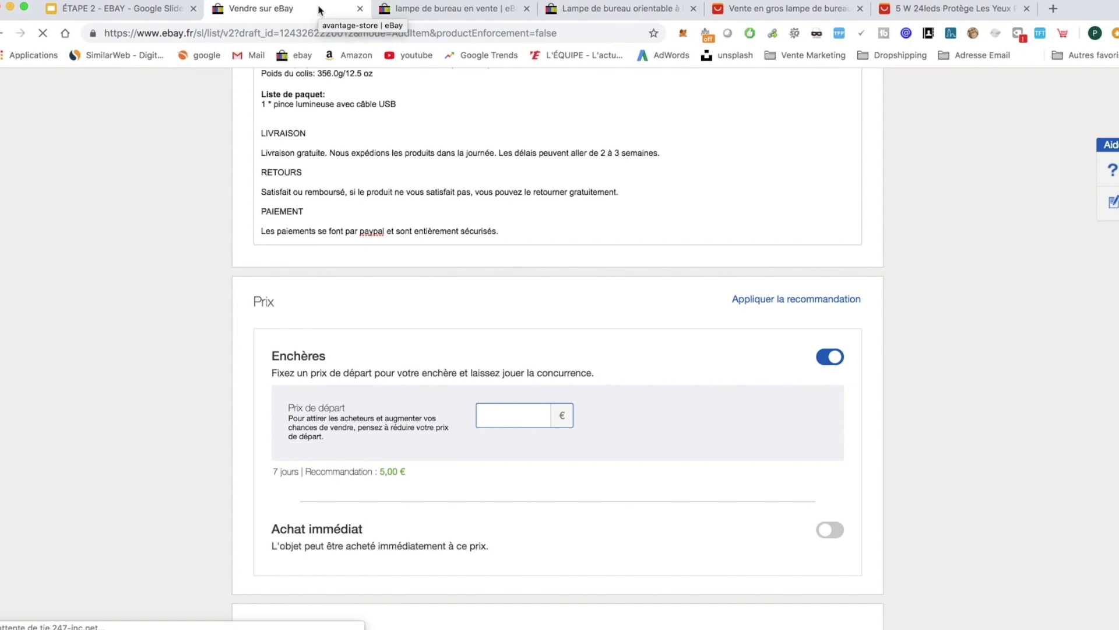
- Set the auction starting price to 24,99 €
type("2490")
key("BackSpace")
key("BackSpace")
type(",99")
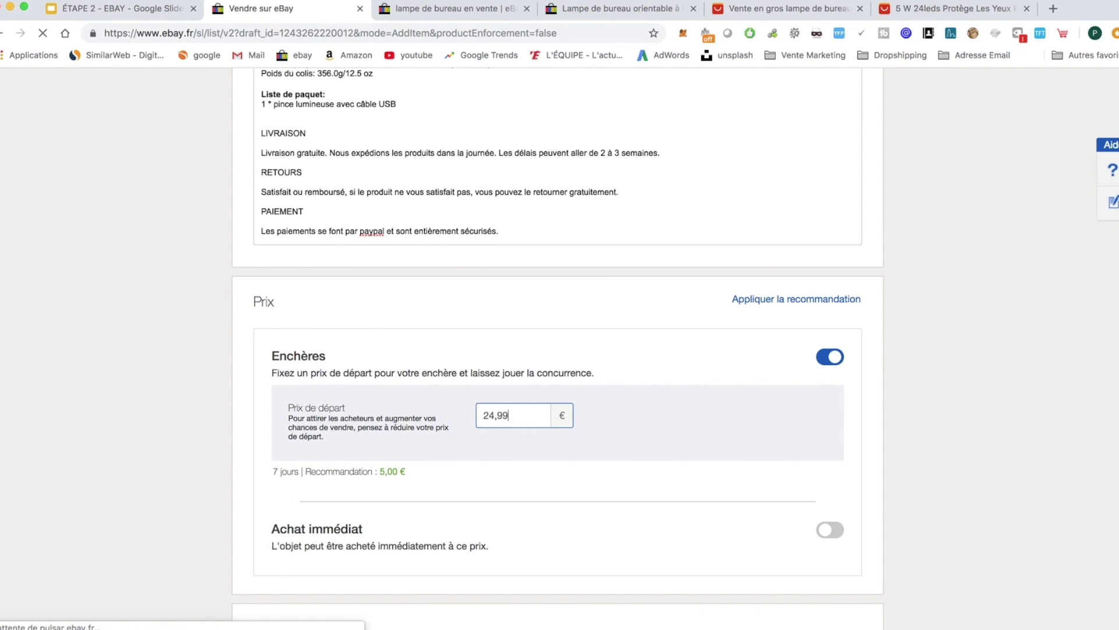
- Switch the listing from Enchères to Achat immédiat only, with a fixed price of 24,99 €
scroll(669, 334, "down", 3)
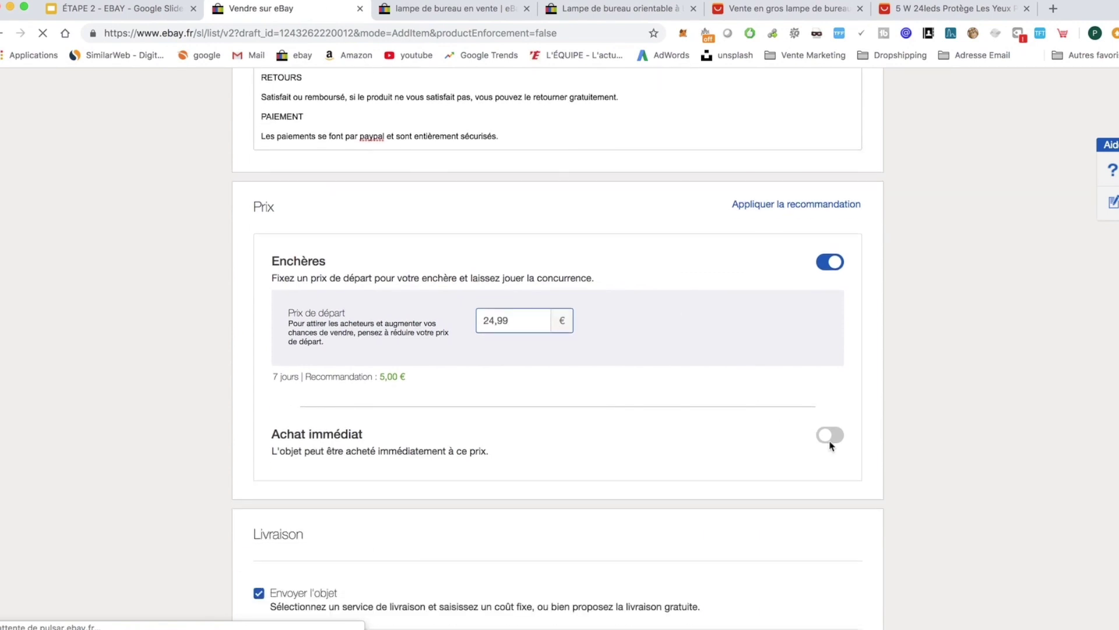
left_click(830, 438)
left_click(830, 261)
double_click(523, 404)
type("24,99")
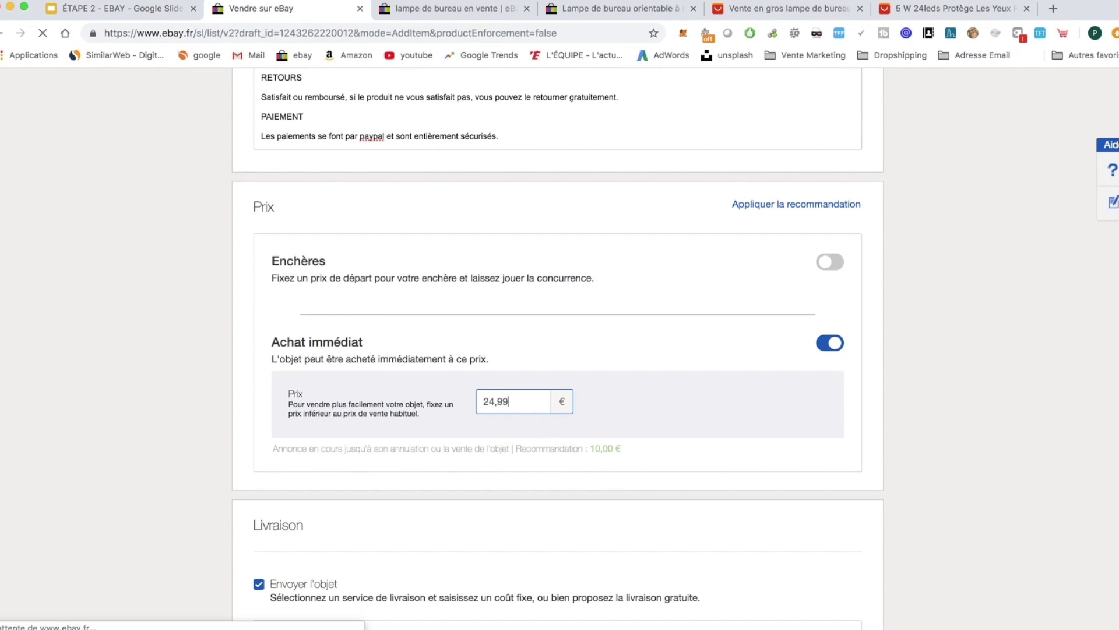
left_click(816, 405)
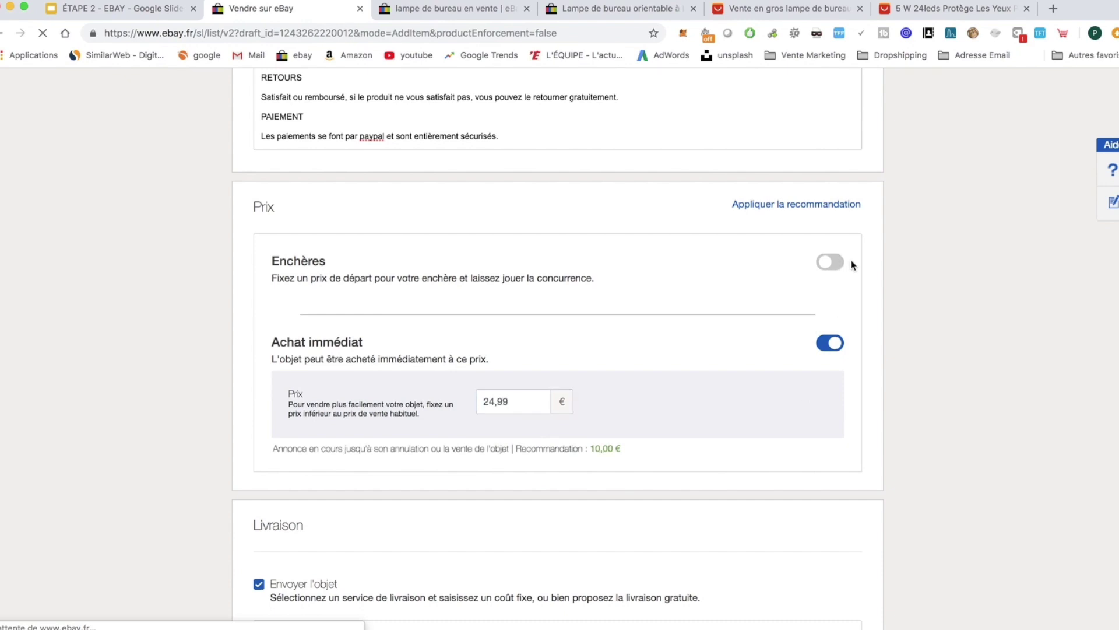
- Look over the Livraison options and go back to the listing's title and photo sections
scroll(925, 302, "down", 2)
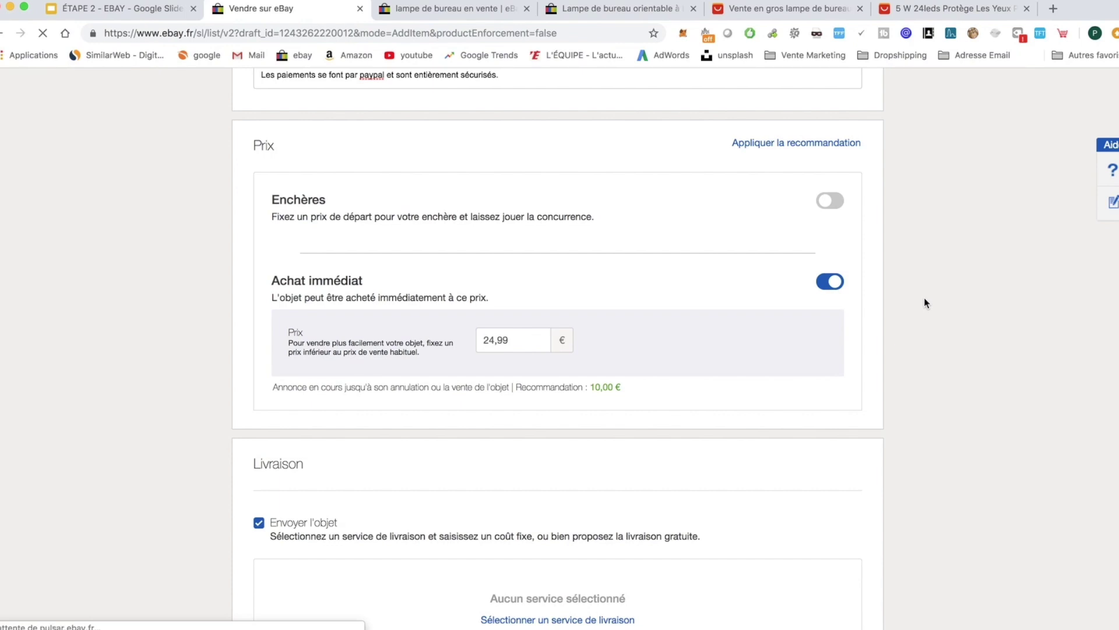
scroll(925, 303, "down", 3)
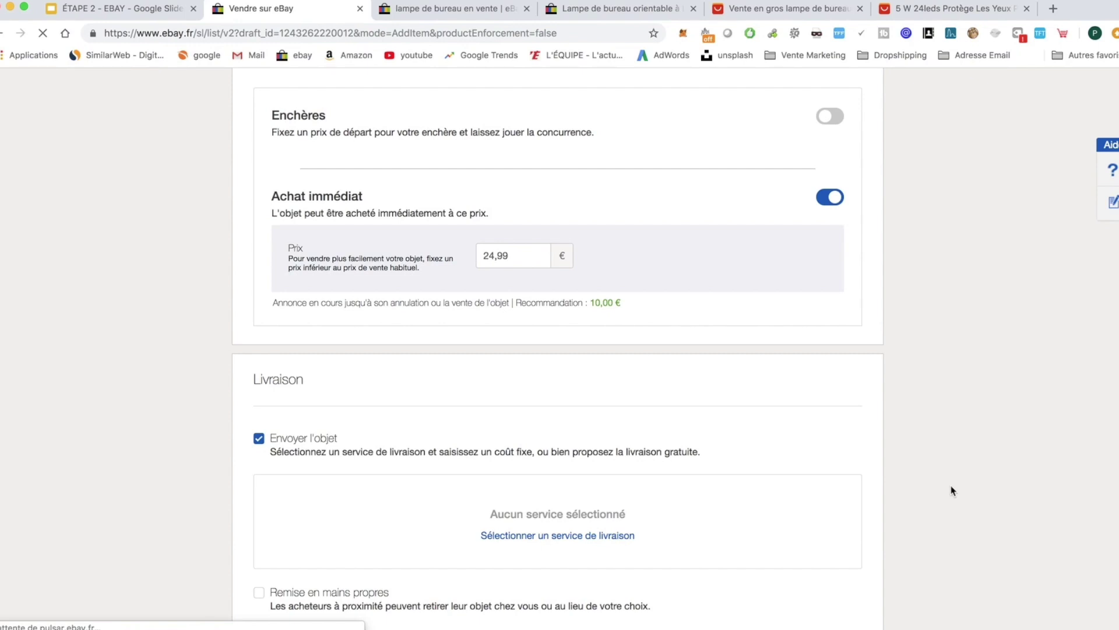
scroll(952, 491, "up", 20)
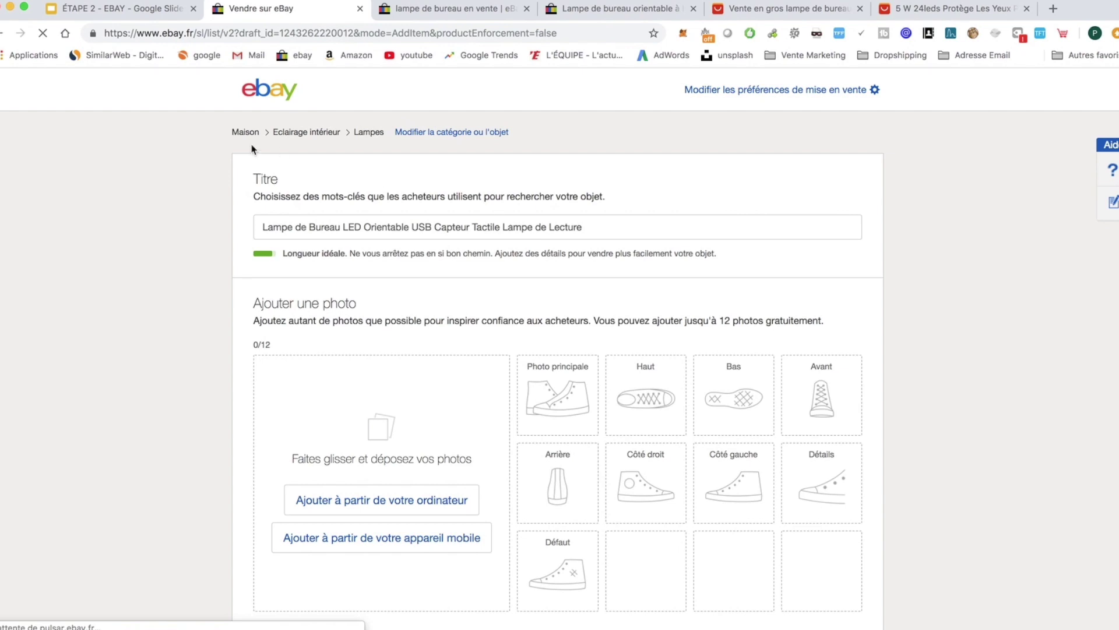
- Switch to the ÉTAPE 2 - EBAY presentation in Google Slides and show its opening title slide
left_click(134, 10)
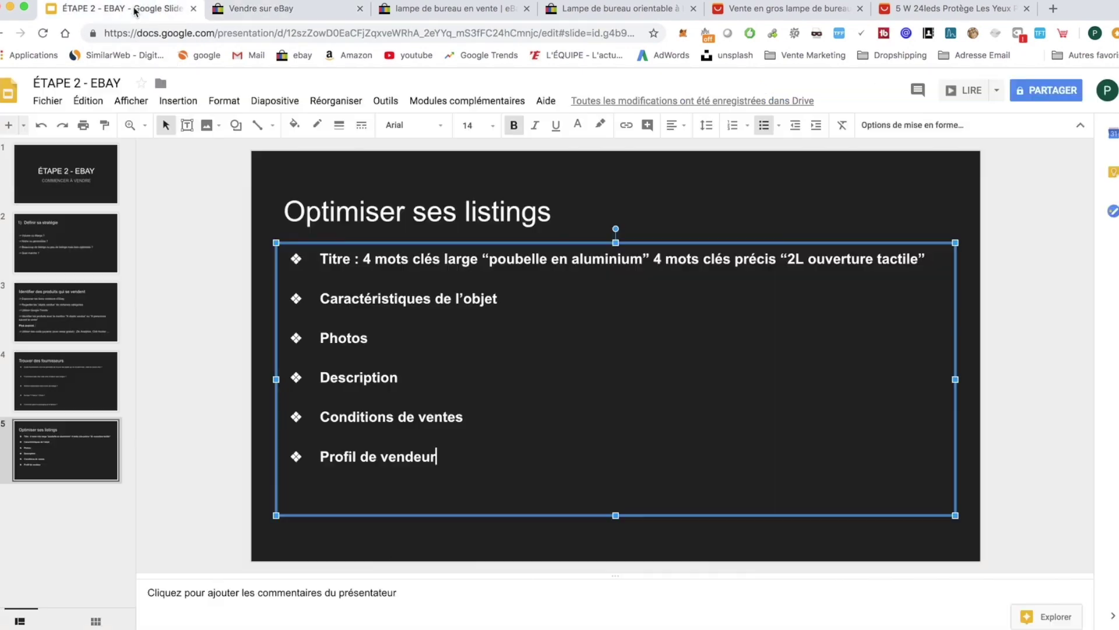
left_click(71, 244)
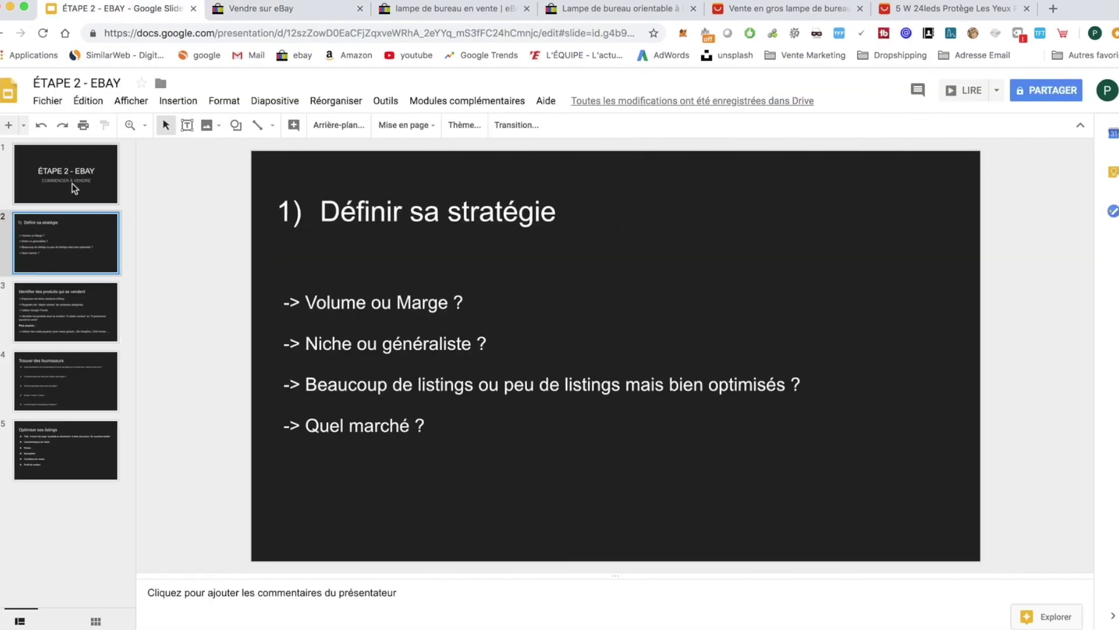
left_click(72, 183)
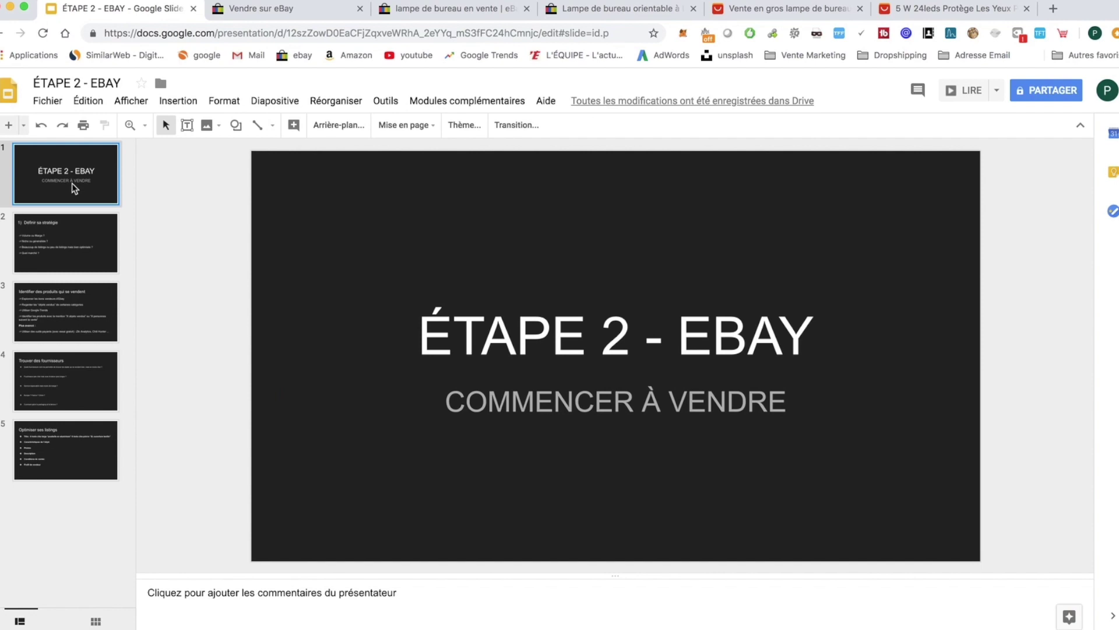